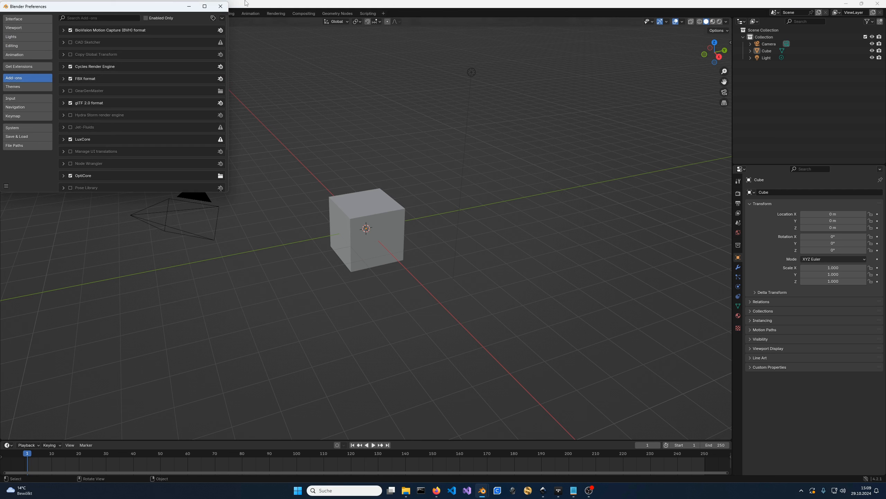
Open the add-on installation from disk, and close the preferences.
{"action": "left_click", "coordinate": [222, 18]}
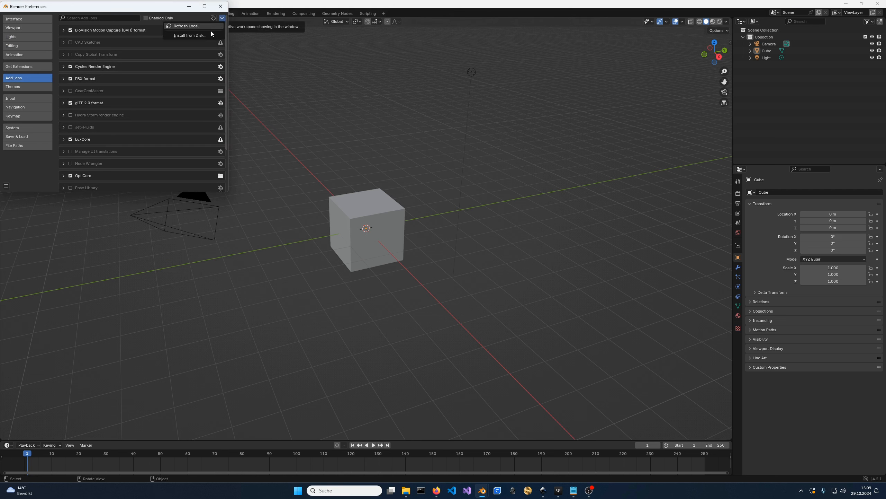
{"action": "left_click", "coordinate": [190, 35]}
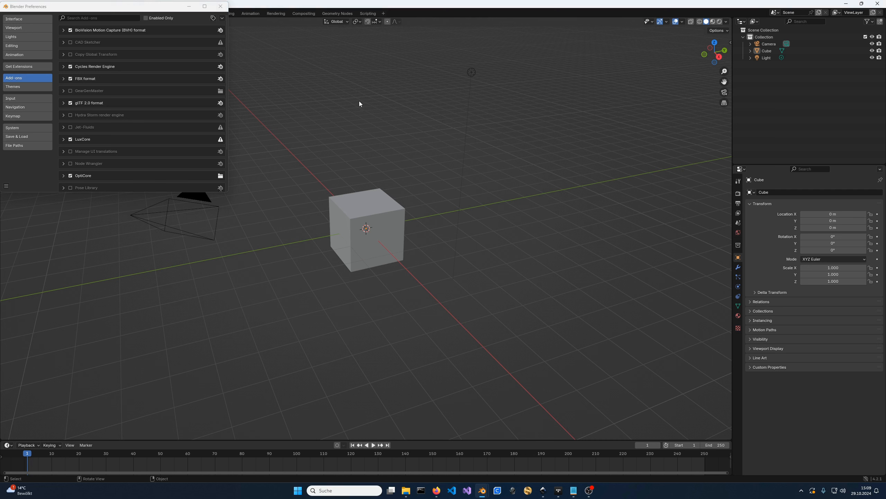
{"action": "left_click", "coordinate": [220, 7]}
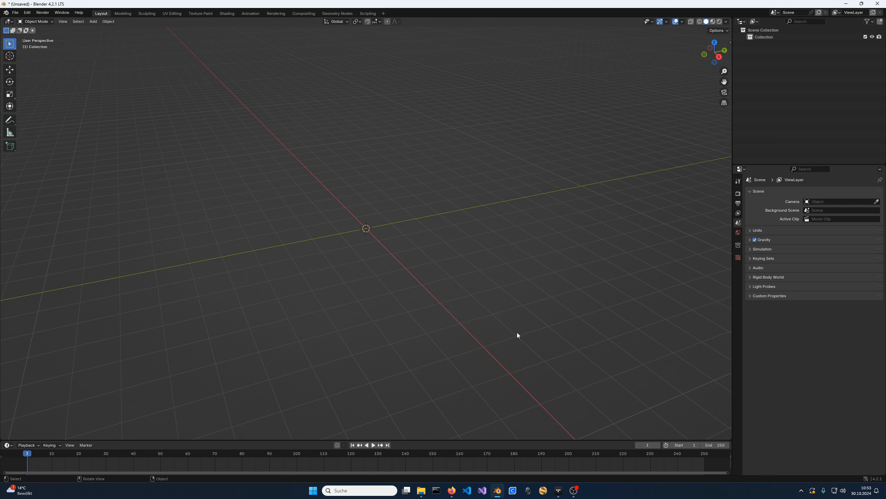
Add an OptiCore Optics lens mesh to the empty scene.
{"action": "left_click", "coordinate": [93, 22]}
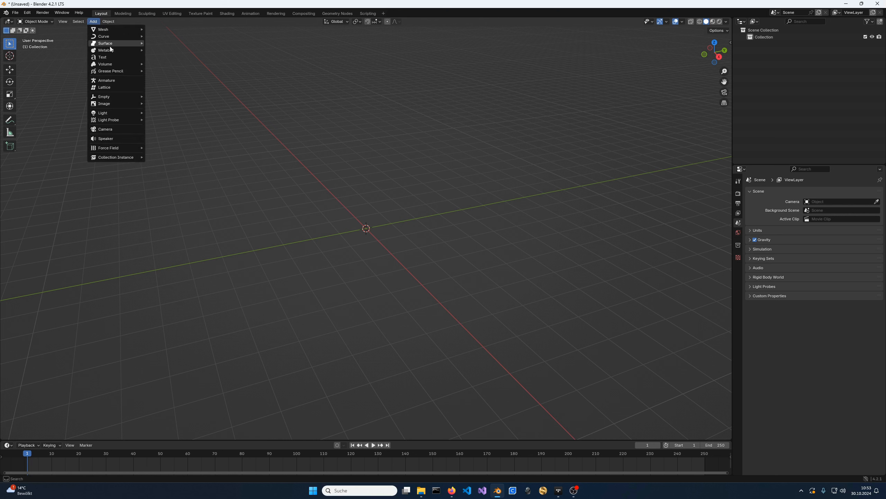
{"action": "key", "text": "Escape"}
{"action": "left_click", "coordinate": [93, 22]}
{"action": "mouse_move", "coordinate": [101, 29]}
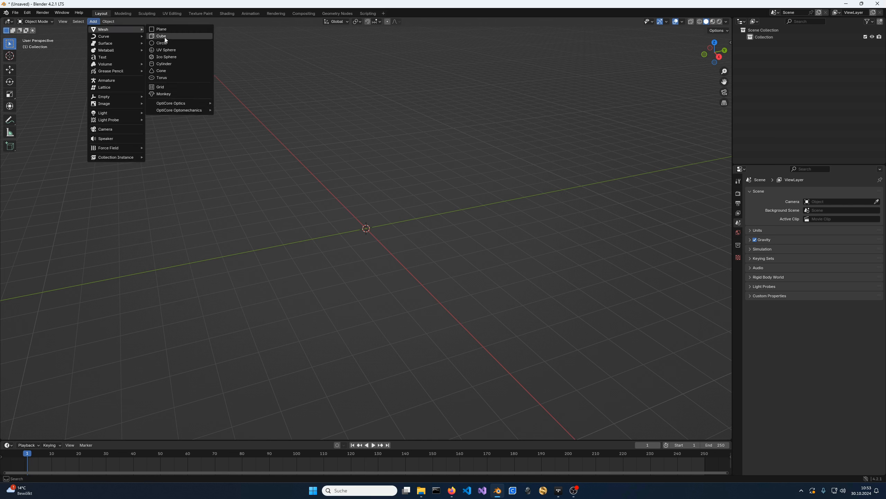
{"action": "mouse_move", "coordinate": [192, 104]}
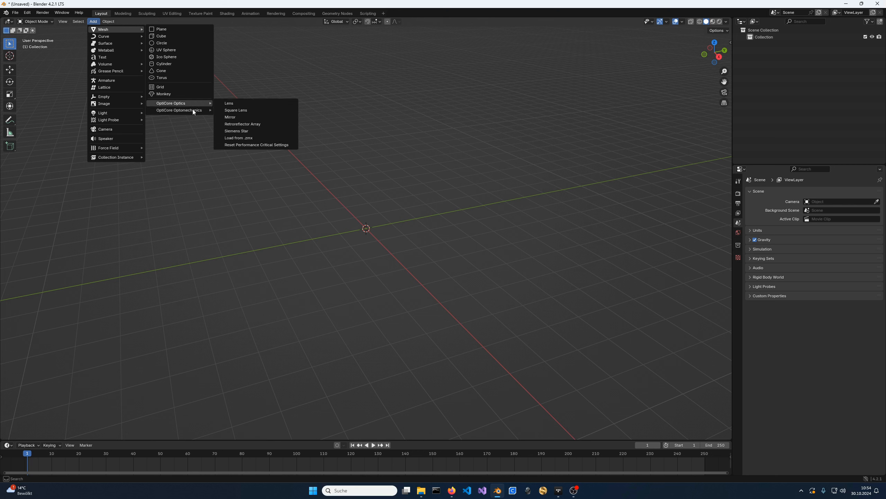
{"action": "left_click", "coordinate": [230, 103]}
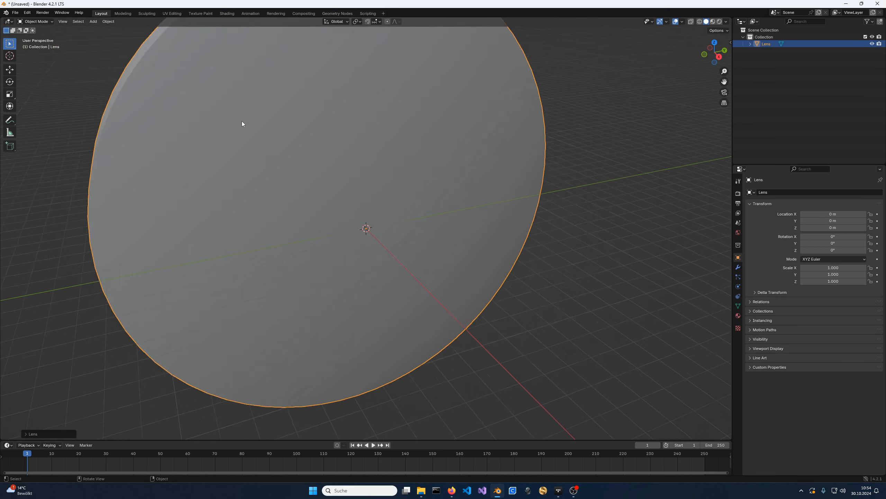
Expand the new lens's settings and enable Cross-section Model and Display Edit Mode.
{"action": "middle_click_drag", "start_coordinate": [161, 132], "coordinate": [183, 214]}
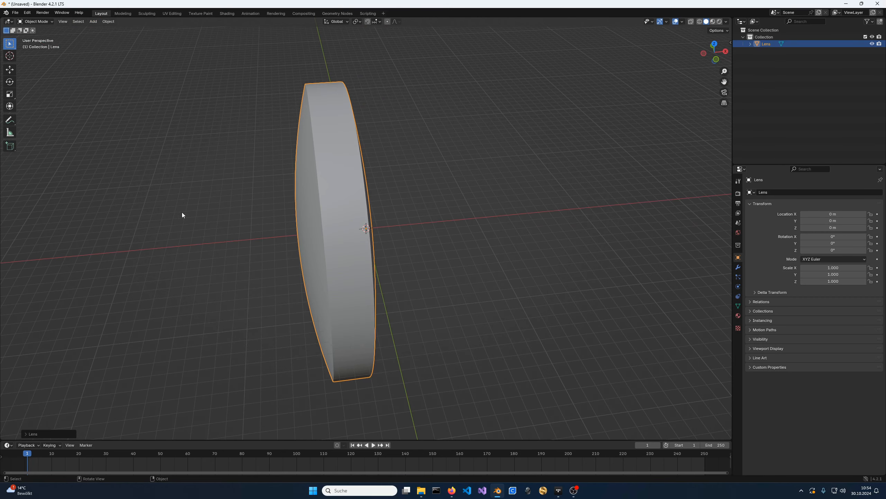
{"action": "left_click", "coordinate": [28, 433]}
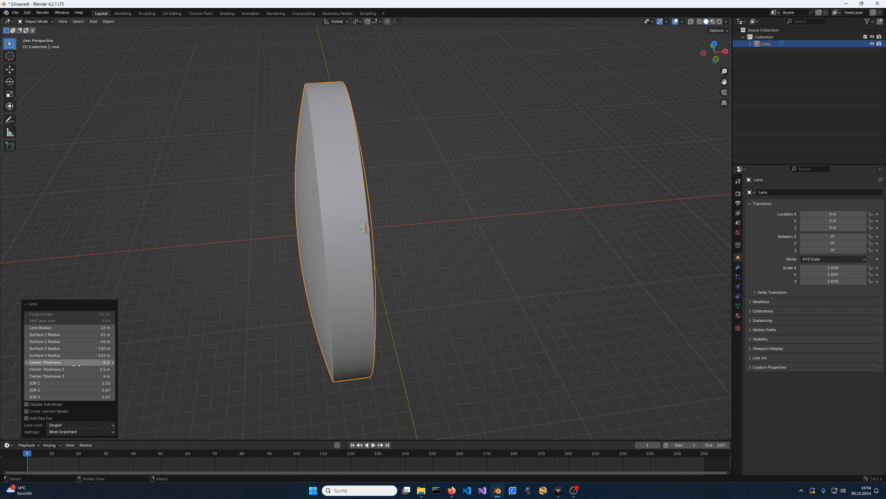
{"action": "left_click", "coordinate": [90, 432]}
{"action": "left_click", "coordinate": [66, 411]}
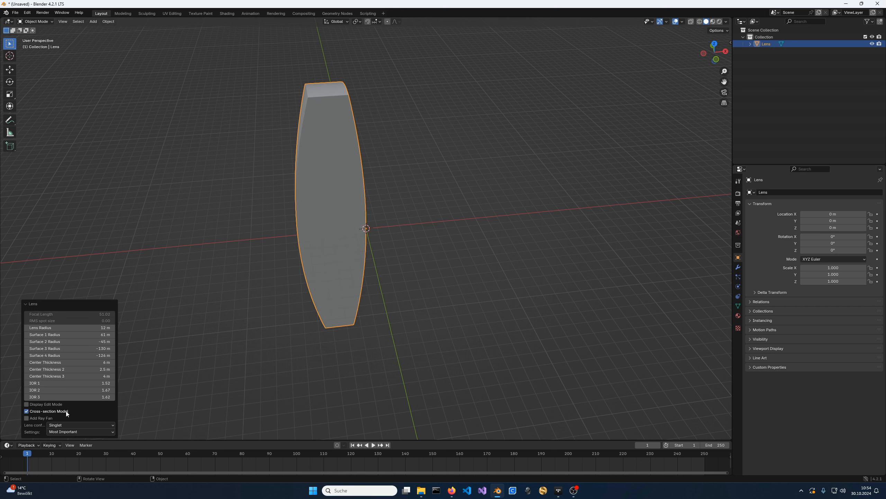
{"action": "left_click", "coordinate": [43, 405]}
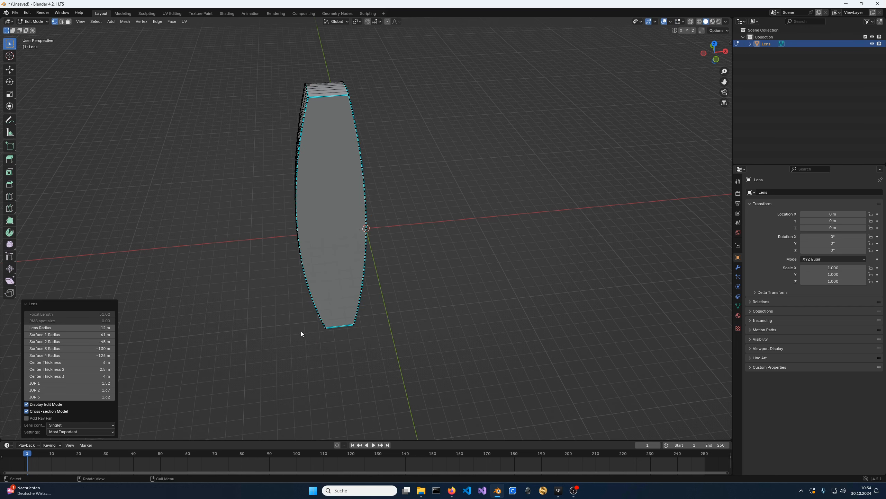
Switch the lens configuration from Singlet to Doublet, and change it to Triplet.
{"action": "middle_click_drag", "start_coordinate": [301, 331], "coordinate": [273, 310]}
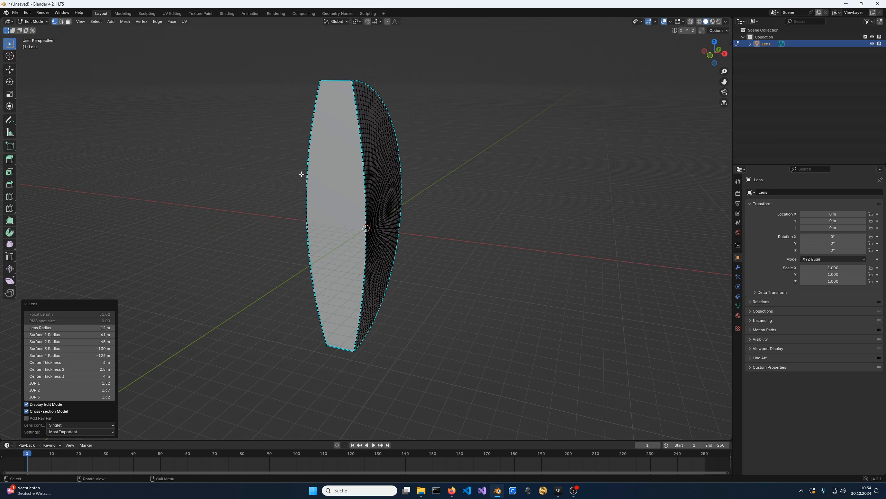
{"action": "left_click", "coordinate": [94, 425]}
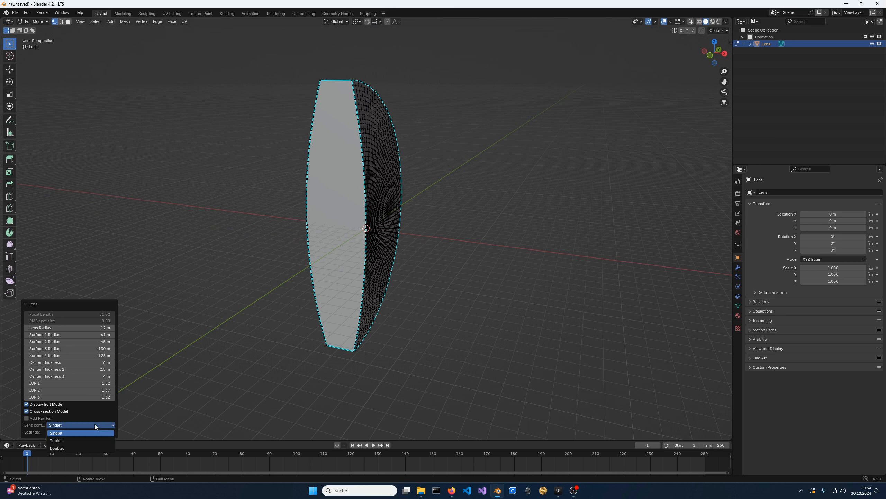
{"action": "left_click", "coordinate": [75, 448]}
{"action": "left_click", "coordinate": [69, 423]}
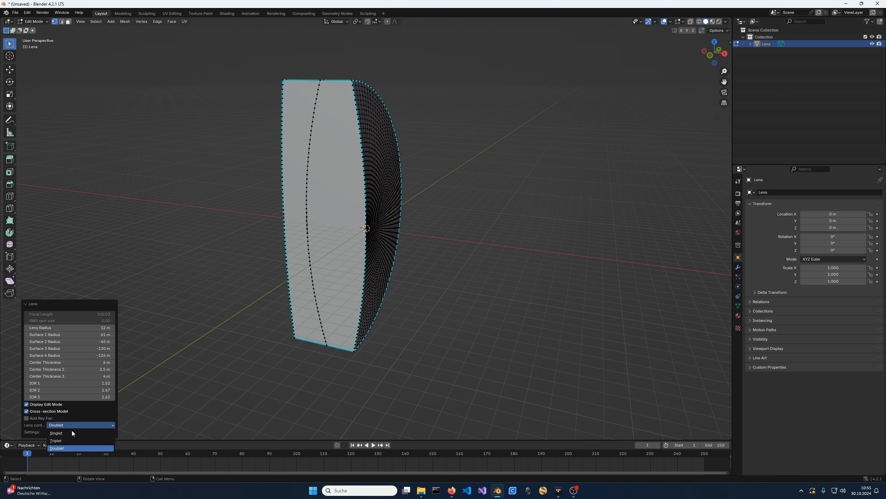
{"action": "left_click", "coordinate": [67, 438]}
Add a ray fan to the triplet lens and show it in front orthographic view.
{"action": "middle_click_drag", "start_coordinate": [214, 340], "coordinate": [257, 331]}
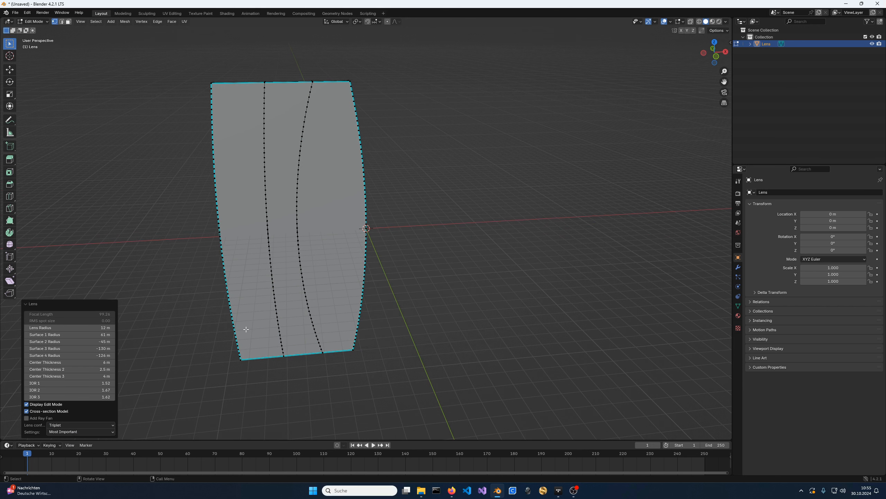
{"action": "scroll", "coordinate": [268, 331], "scroll_direction": "down", "scroll_amount": 2}
{"action": "scroll", "coordinate": [268, 331], "scroll_direction": "up", "scroll_amount": 1}
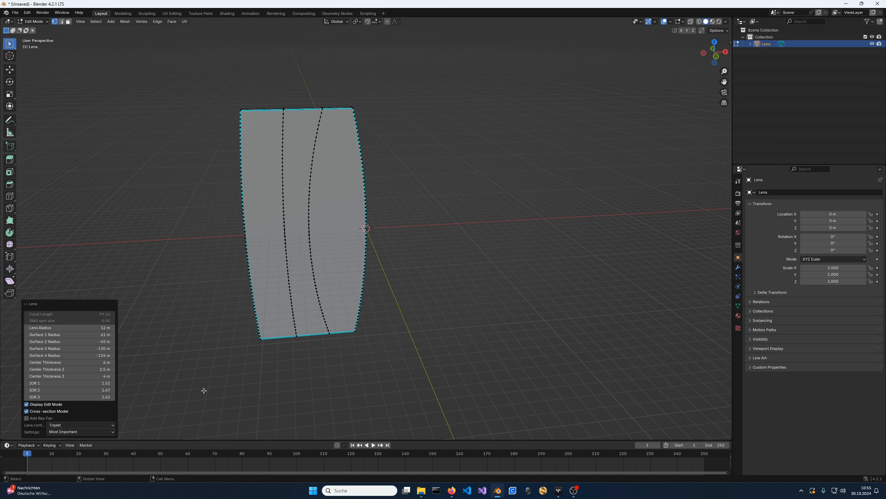
{"action": "left_click", "coordinate": [43, 418]}
{"action": "scroll", "coordinate": [269, 273], "scroll_direction": "down", "scroll_amount": 4}
{"action": "middle_click_drag", "start_coordinate": [265, 269], "coordinate": [397, 218], "text": "shift"}
{"action": "scroll", "coordinate": [396, 218], "scroll_direction": "down", "scroll_amount": 3}
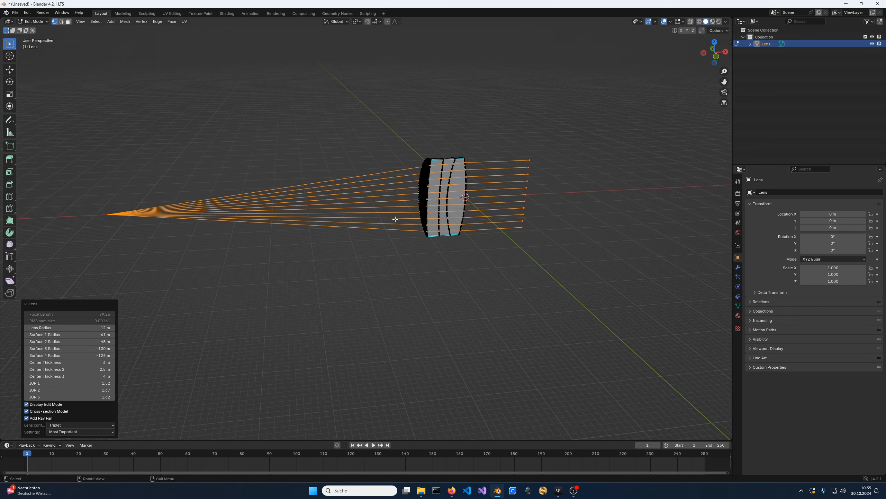
{"action": "key", "text": "KP_1"}
{"action": "scroll", "coordinate": [395, 212], "scroll_direction": "up", "scroll_amount": 3}
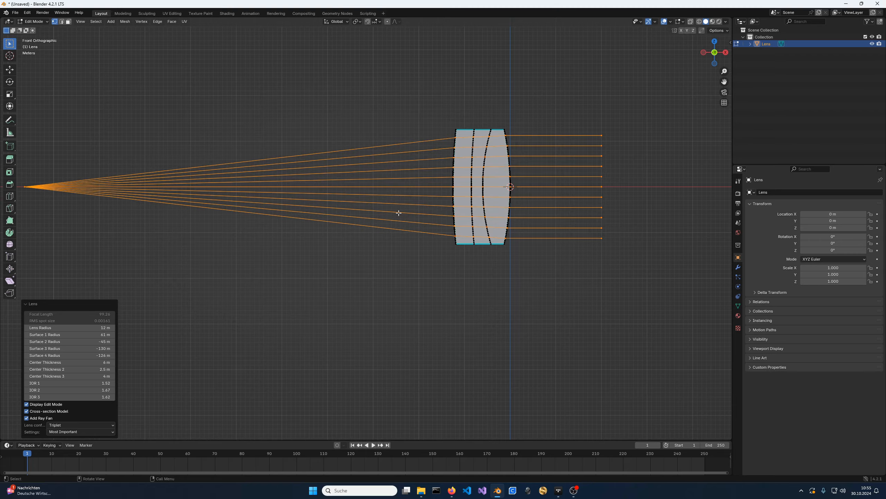
{"action": "middle_click_drag", "start_coordinate": [398, 212], "coordinate": [461, 248], "text": "shift"}
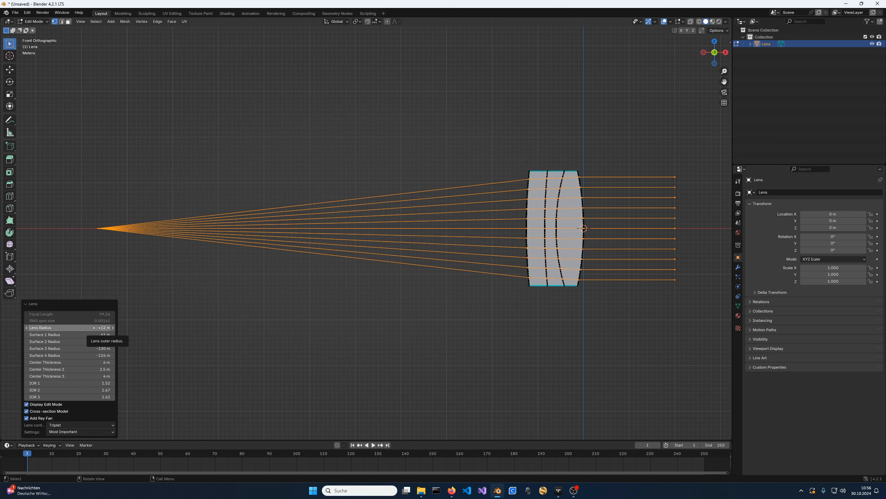
Set the Lens Radius to 12 m and the Surface 1 Radius to -24 m.
{"action": "left_click_drag", "start_coordinate": [96, 327], "coordinate": [174, 342]}
{"action": "left_click", "coordinate": [69, 327]}
{"action": "type", "text": "12"}
{"action": "key", "text": "Return"}
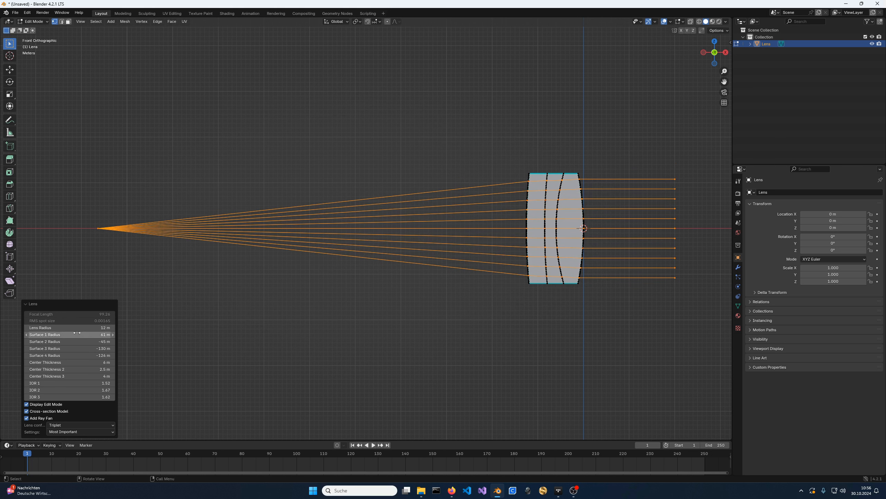
{"action": "left_click", "coordinate": [101, 335]}
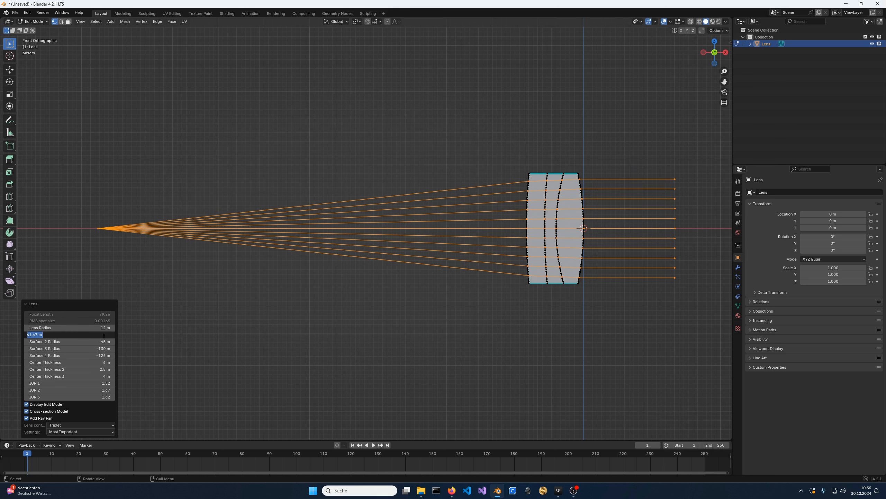
{"action": "type", "text": "-24"}
{"action": "key", "text": "Return"}
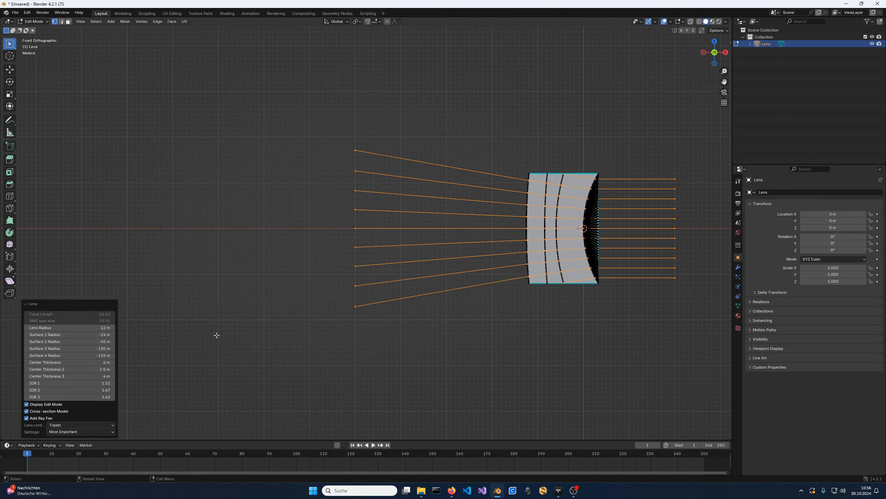
Set the lens's Surface 2 Radius to 24 m.
{"action": "scroll", "coordinate": [432, 296], "scroll_direction": "up", "scroll_amount": 1}
{"action": "middle_click_drag", "start_coordinate": [445, 295], "coordinate": [146, 327], "text": "shift"}
{"action": "scroll", "coordinate": [146, 327], "scroll_direction": "up", "scroll_amount": 3}
{"action": "middle_click_drag", "start_coordinate": [318, 282], "coordinate": [347, 243], "text": "shift"}
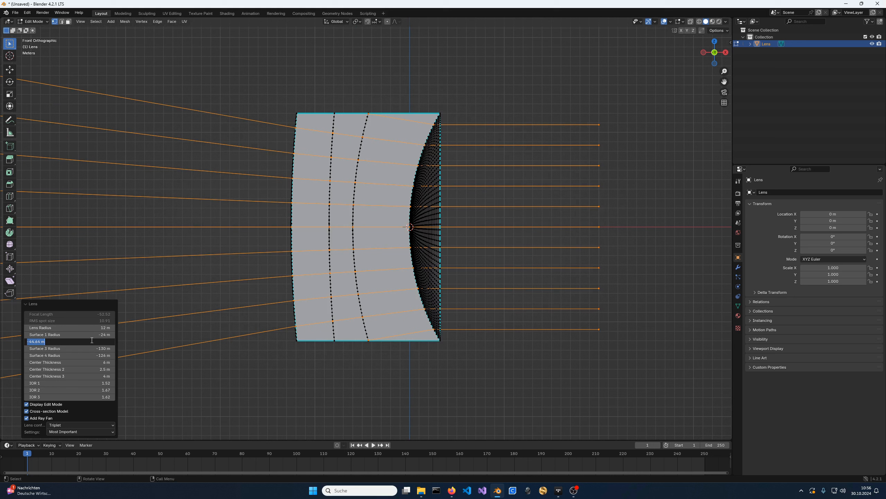
{"action": "type", "text": "24"}
{"action": "key", "text": "Return"}
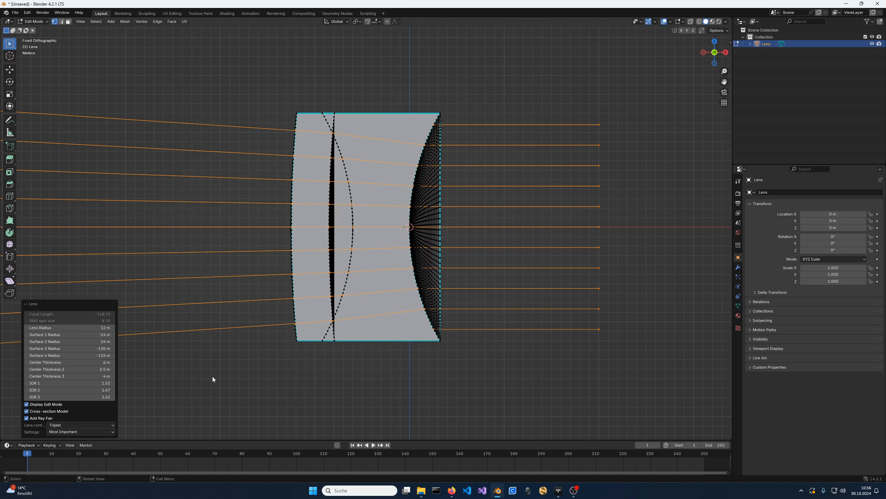
Set the Surface 2 Radius to 48 m and Center Thickness 2 to 5 m.
{"action": "left_click", "coordinate": [90, 341]}
{"action": "type", "text": "48"}
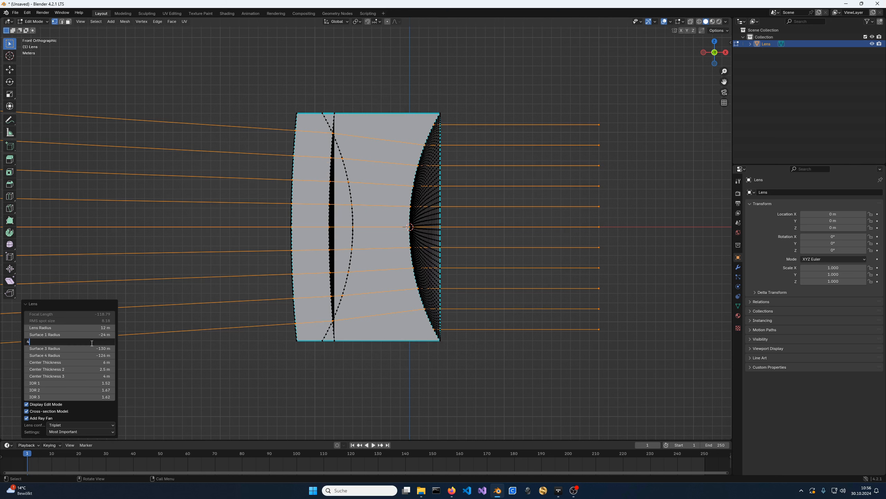
{"action": "key", "text": "Return"}
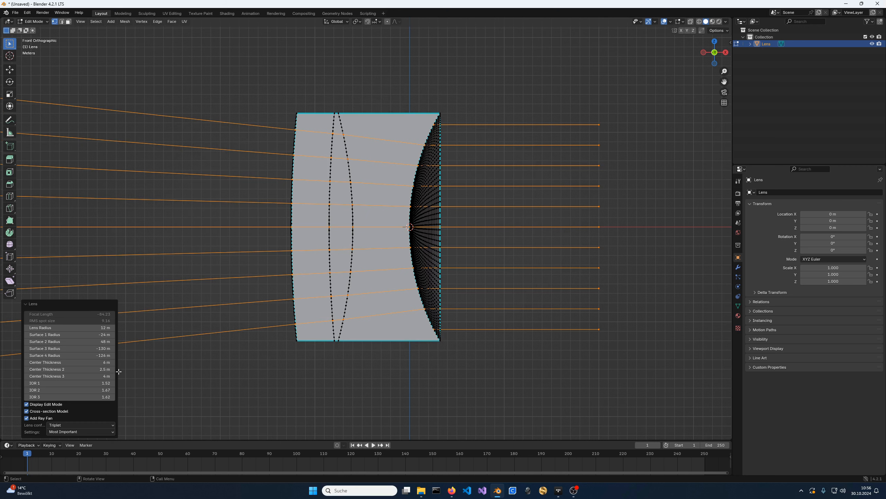
{"action": "left_click", "coordinate": [95, 369]}
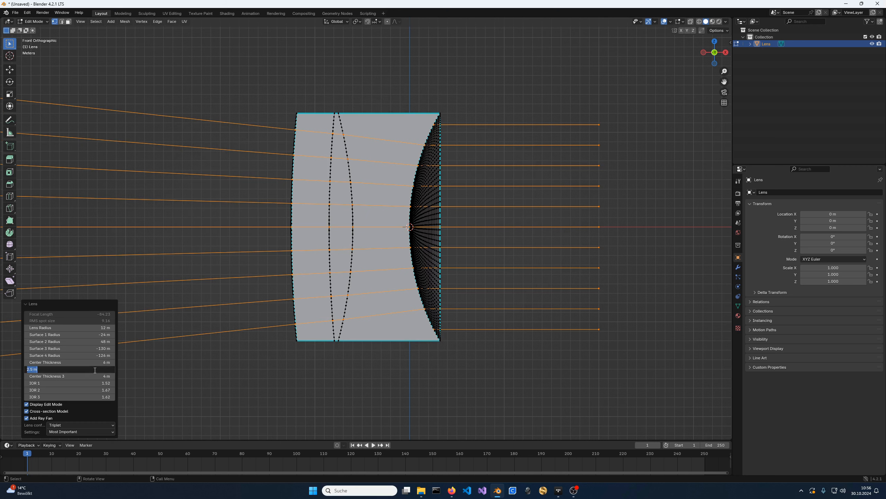
{"action": "type", "text": "5"}
{"action": "key", "text": "Return"}
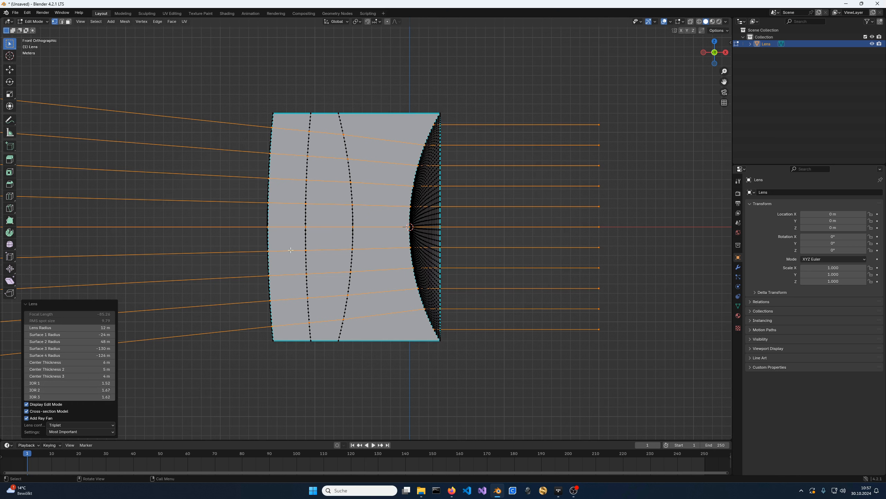
Set the first lens element's refractive index, IOR 1, to 2.
{"action": "left_click", "coordinate": [103, 383]}
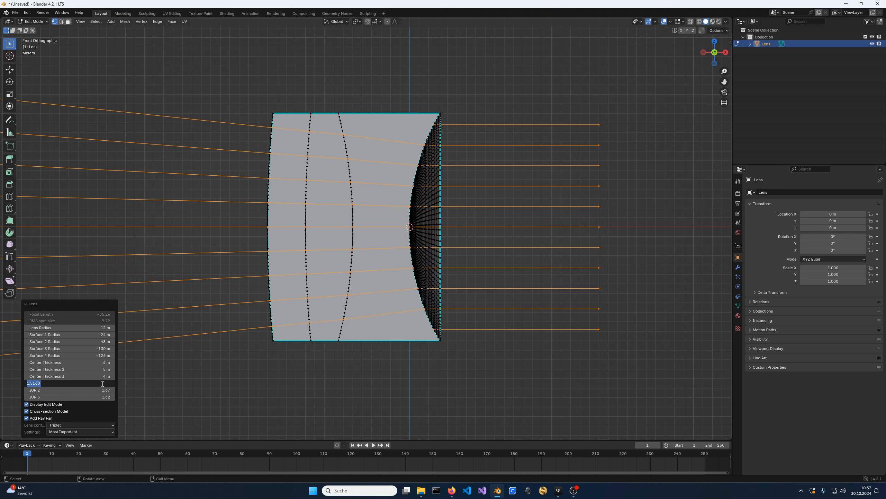
{"action": "type", "text": "2"}
{"action": "key", "text": "Return"}
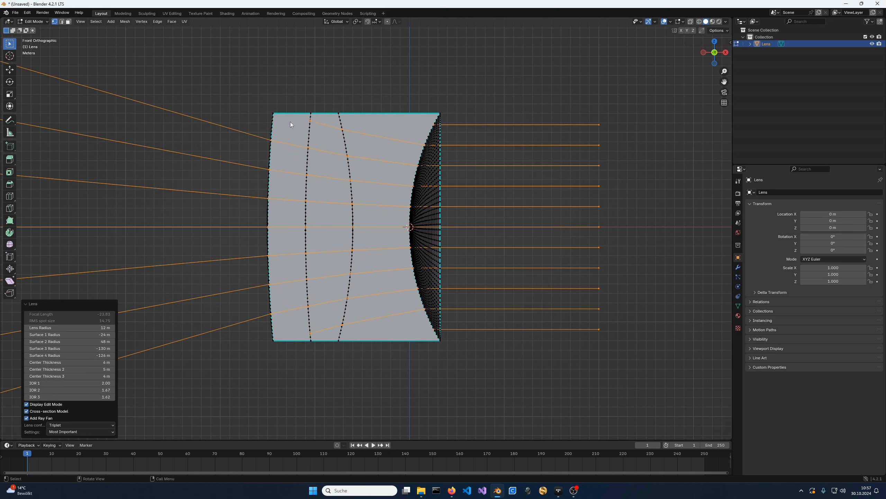
Set the first lens element's refractive index, IOR 1, to 1.5.
{"action": "left_click", "coordinate": [103, 384]}
{"action": "type", "text": "1.5"}
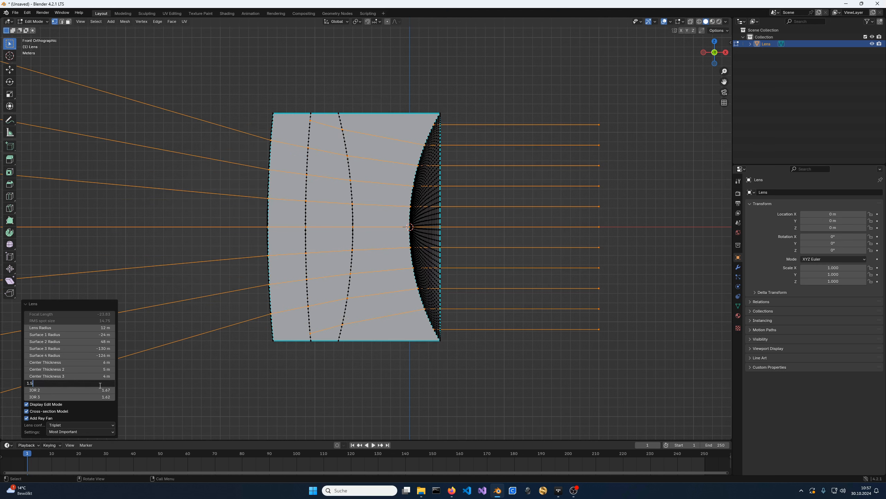
{"action": "key", "text": "Return"}
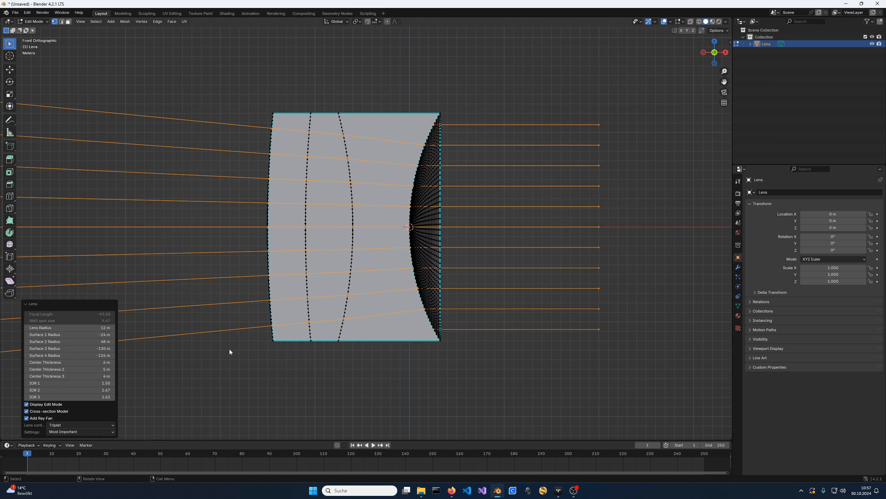
Set the Surface 1 conic constant k to -1 in the Optical Design settings, and return it to 0.
{"action": "left_click", "coordinate": [84, 433]}
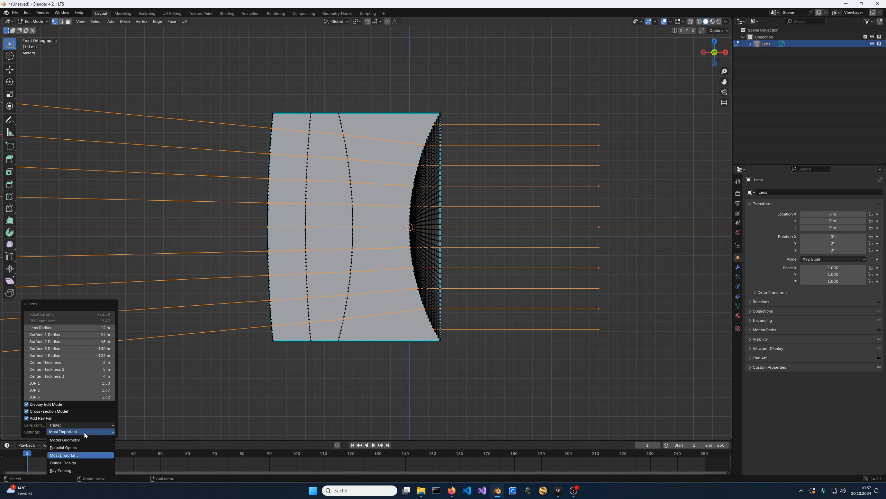
{"action": "left_click", "coordinate": [77, 462]}
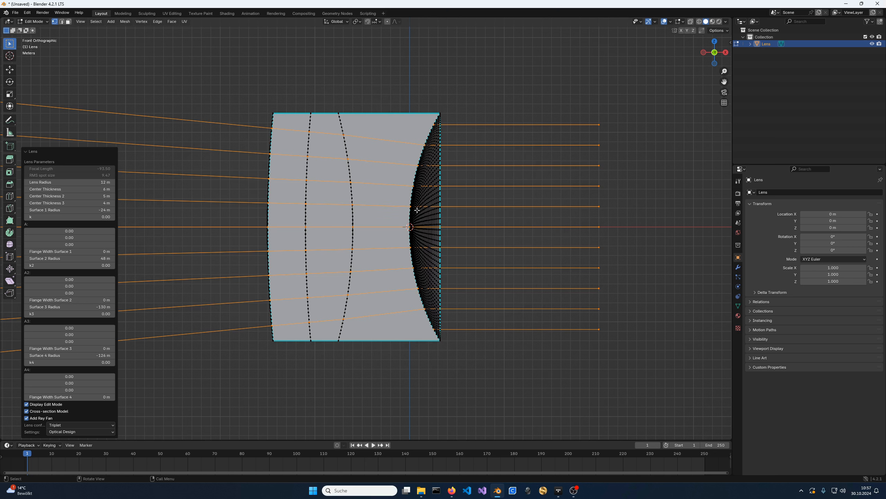
{"action": "left_click", "coordinate": [88, 217]}
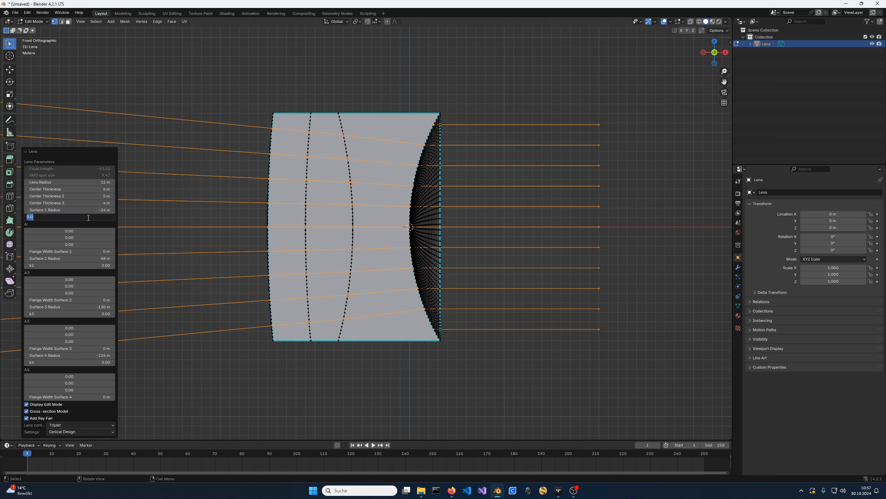
{"action": "type", "text": "-1"}
{"action": "key", "text": "Return"}
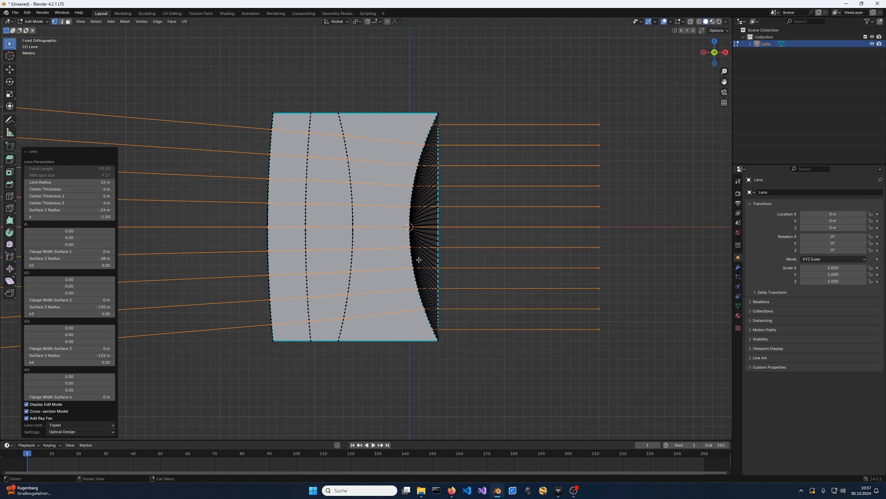
{"action": "left_click", "coordinate": [97, 216]}
{"action": "type", "text": "0"}
{"action": "key", "text": "Return"}
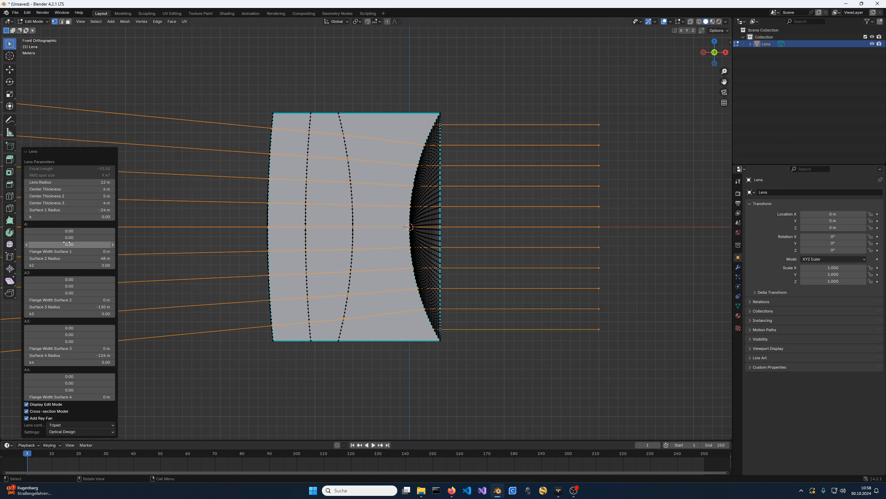
Set the third aspheric coefficient A of Surface 1 to -1e-08, and reset it to 0.
{"action": "left_click", "coordinate": [69, 244]}
{"action": "type", "text": "-1e-"}
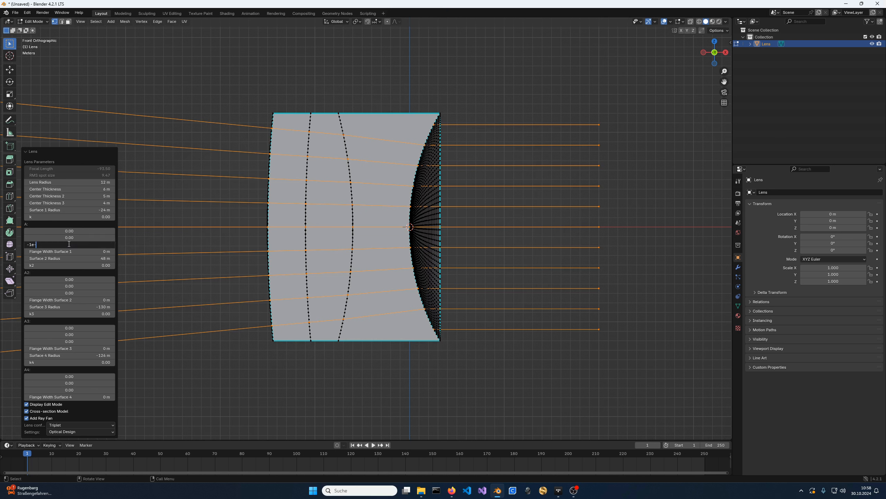
{"action": "type", "text": "5"}
{"action": "key", "text": "Return"}
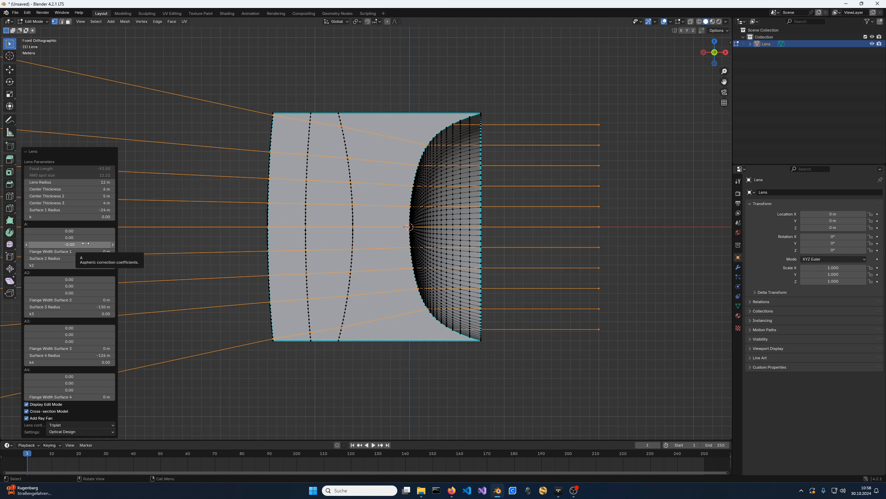
{"action": "left_click", "coordinate": [75, 245]}
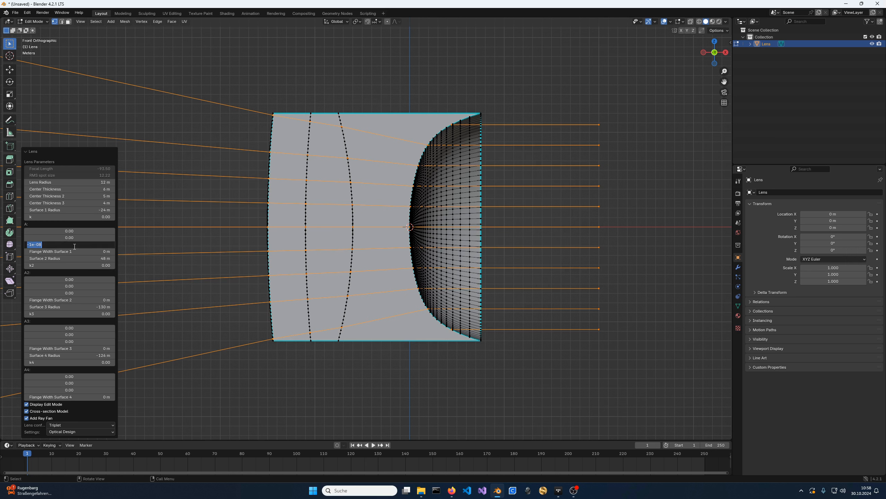
{"action": "type", "text": "0"}
{"action": "key", "text": "Return"}
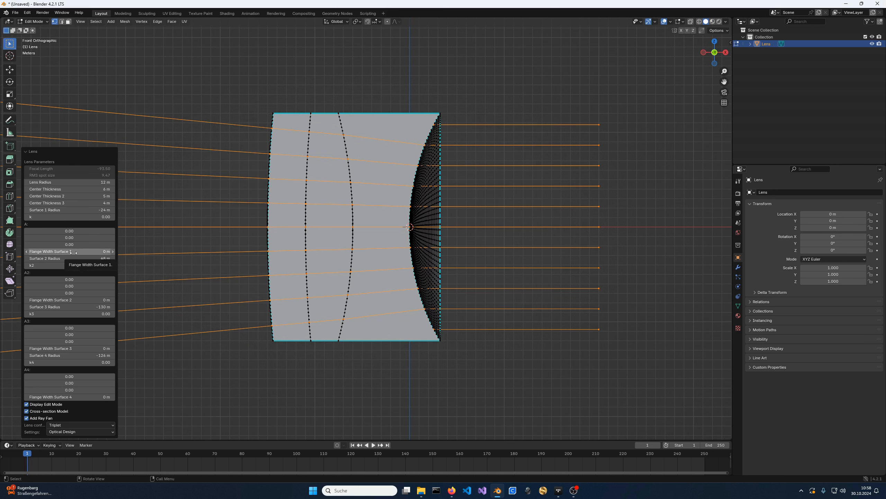
Give Surface 1 a flange width of about 2.4 m, inspect the flat rim, and reset the width to 0.
{"action": "left_click_drag", "start_coordinate": [56, 251], "coordinate": [244, 245]}
{"action": "middle_click_drag", "start_coordinate": [522, 164], "coordinate": [400, 135]}
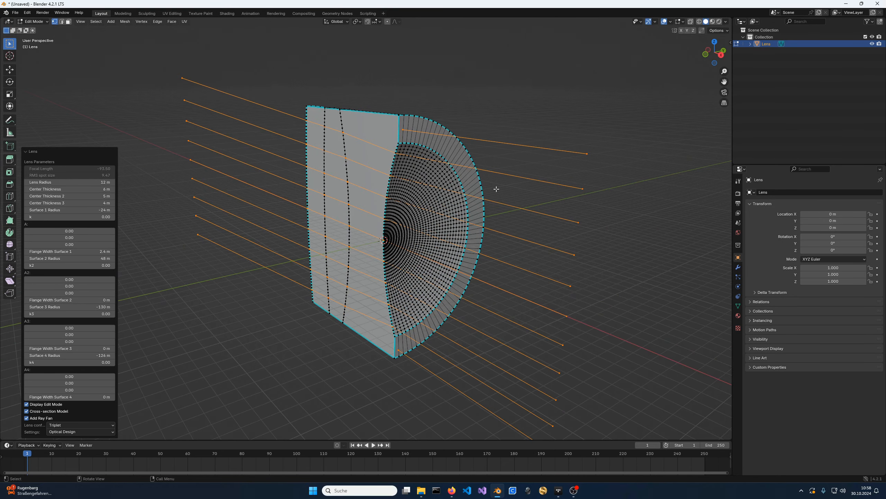
{"action": "key", "text": "KP_1"}
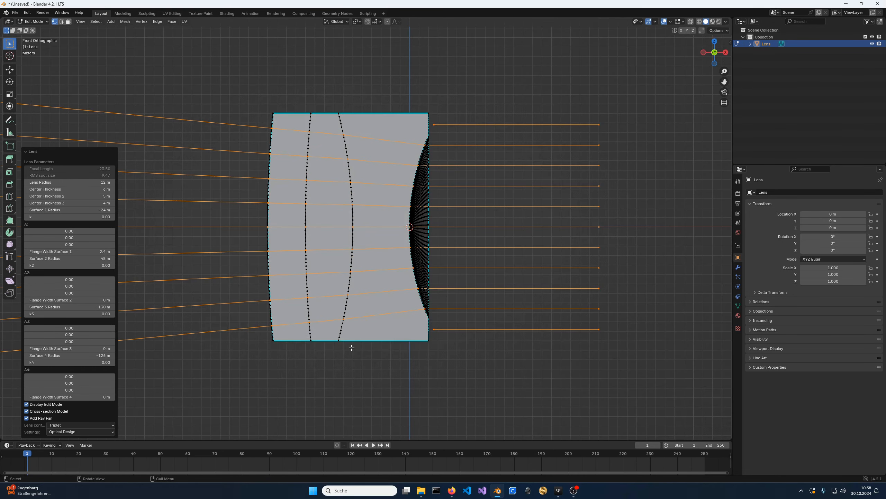
{"action": "scroll", "coordinate": [489, 223], "scroll_direction": "up", "scroll_amount": 1}
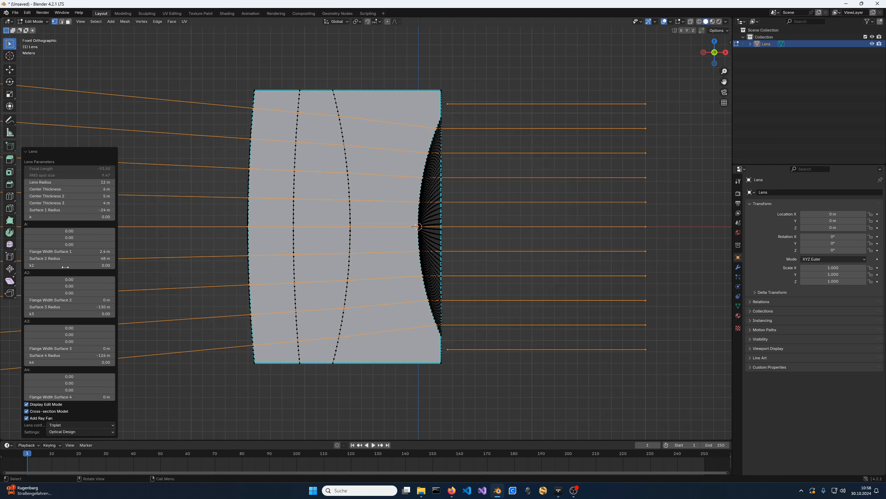
{"action": "left_click", "coordinate": [84, 252]}
{"action": "type", "text": "0"}
{"action": "key", "text": "Return"}
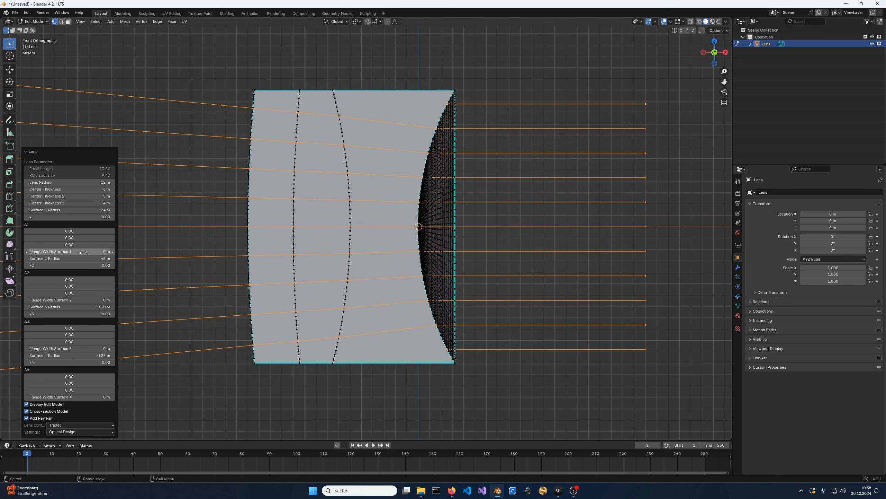
Show the Ray Tracing settings of the lens and set the number of rays, Nrays, to 21.
{"action": "left_click", "coordinate": [87, 432]}
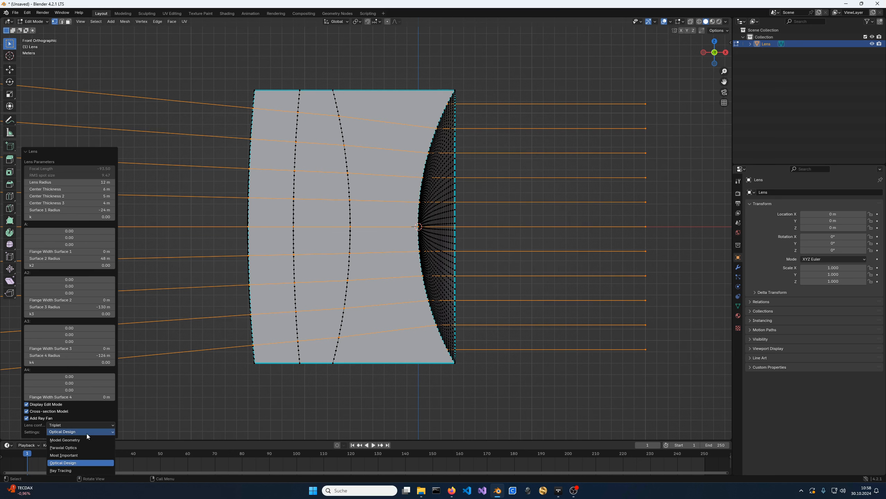
{"action": "left_click", "coordinate": [71, 471]}
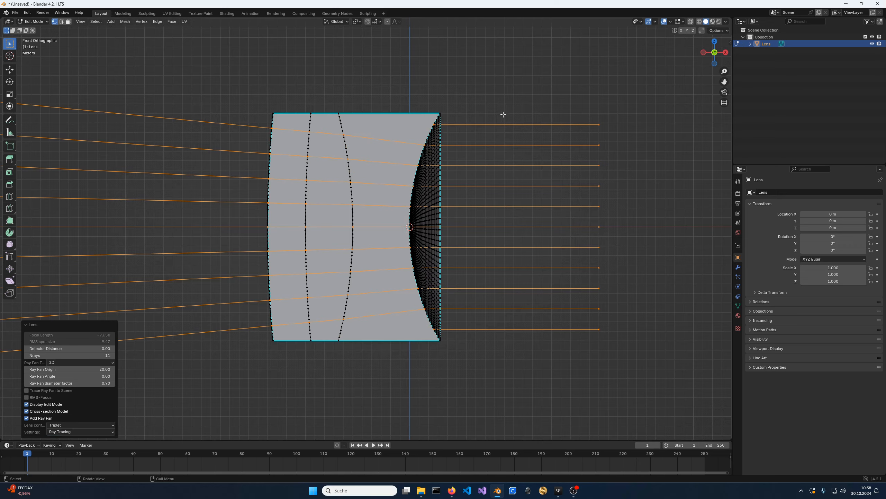
{"action": "scroll", "coordinate": [186, 117], "scroll_direction": "down", "scroll_amount": 3}
{"action": "scroll", "coordinate": [258, 269], "scroll_direction": "up", "scroll_amount": 2}
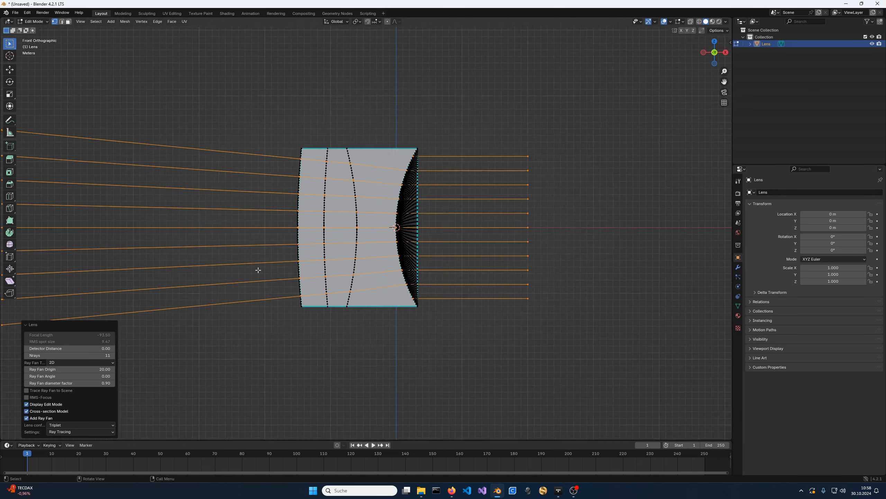
{"action": "left_click", "coordinate": [107, 355]}
{"action": "type", "text": "21"}
{"action": "key", "text": "Return"}
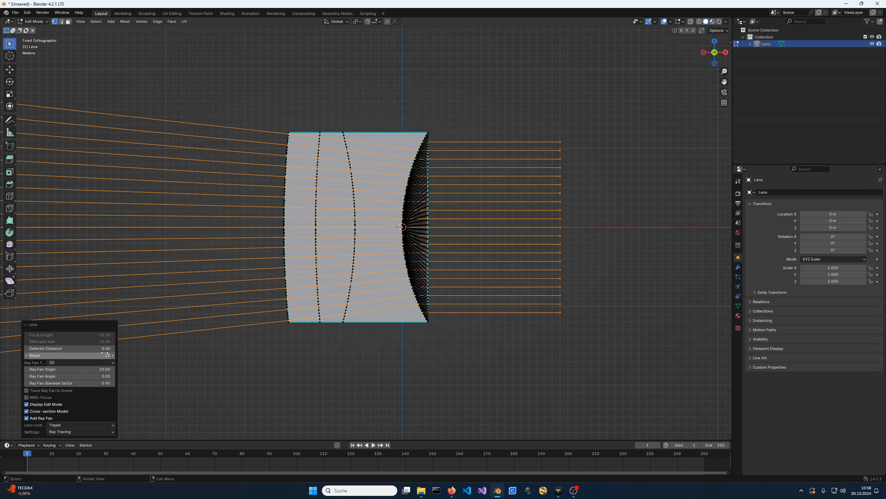
Increase the Detector Distance to about 2, and reset it to 0.
{"action": "scroll", "coordinate": [168, 324], "scroll_direction": "down", "scroll_amount": 4}
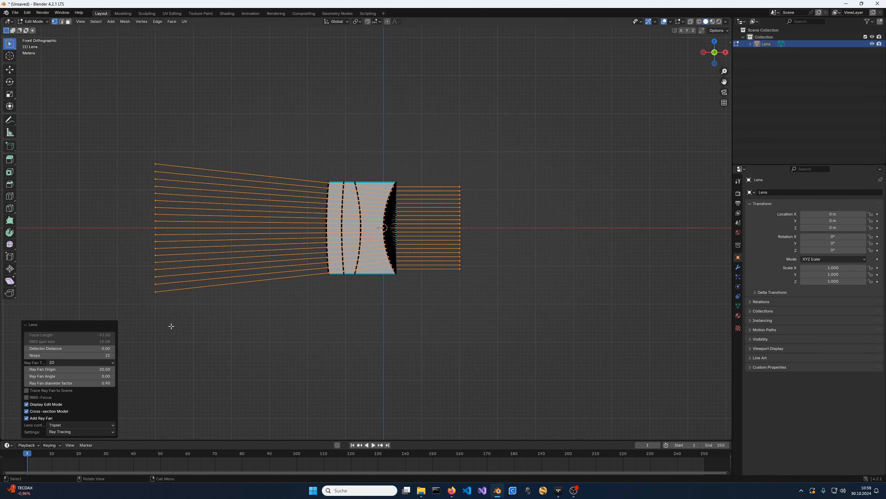
{"action": "left_click", "coordinate": [102, 347]}
{"action": "left_click_drag", "start_coordinate": [781, 346], "coordinate": [91, 348]}
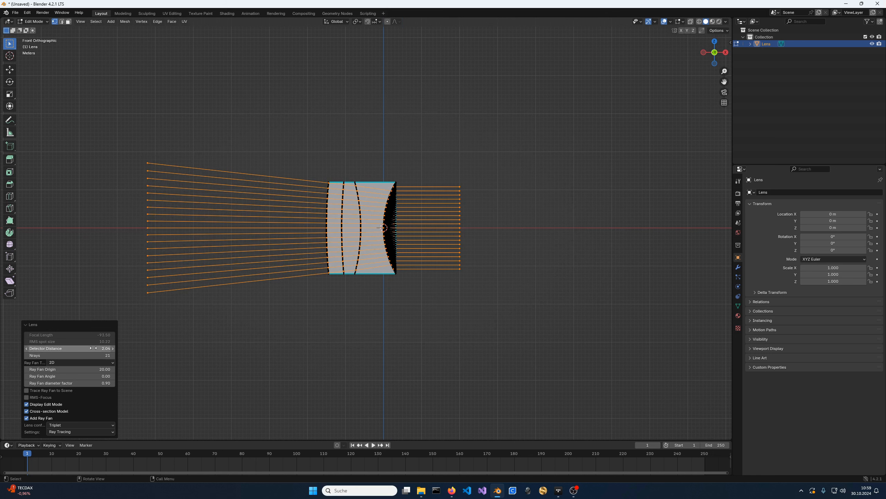
{"action": "left_click", "coordinate": [91, 349]}
{"action": "type", "text": "0"}
{"action": "key", "text": "Return"}
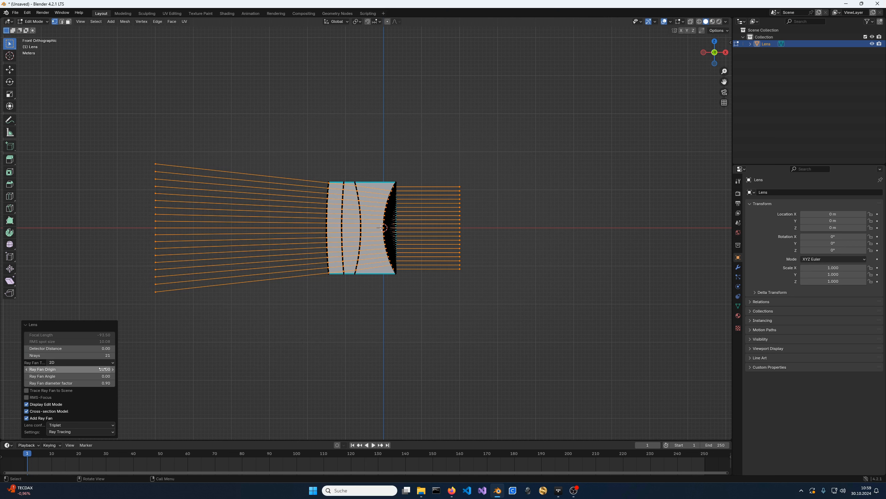
Move the Ray Fan Origin farther from the lens, past 36.86, and set it back to 20.
{"action": "left_click_drag", "start_coordinate": [101, 369], "coordinate": [248, 370]}
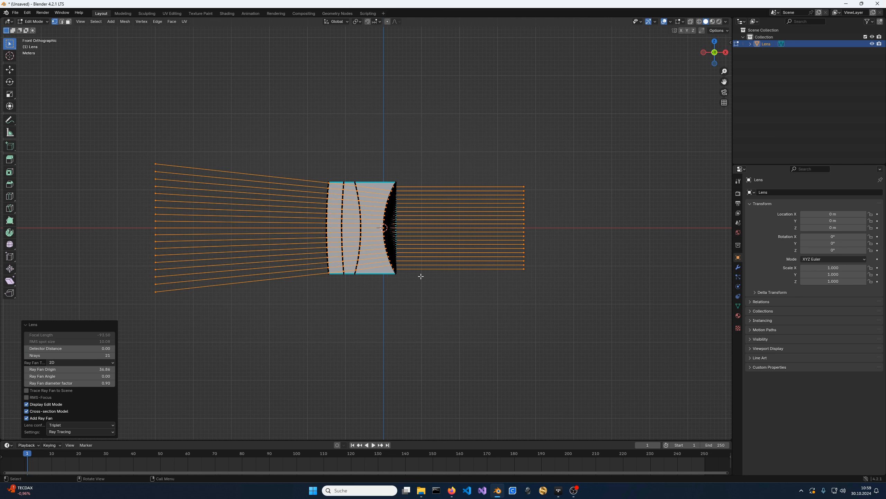
{"action": "left_click_drag", "start_coordinate": [98, 369], "coordinate": [167, 368]}
{"action": "double_click", "coordinate": [71, 369]}
{"action": "type", "text": "20"}
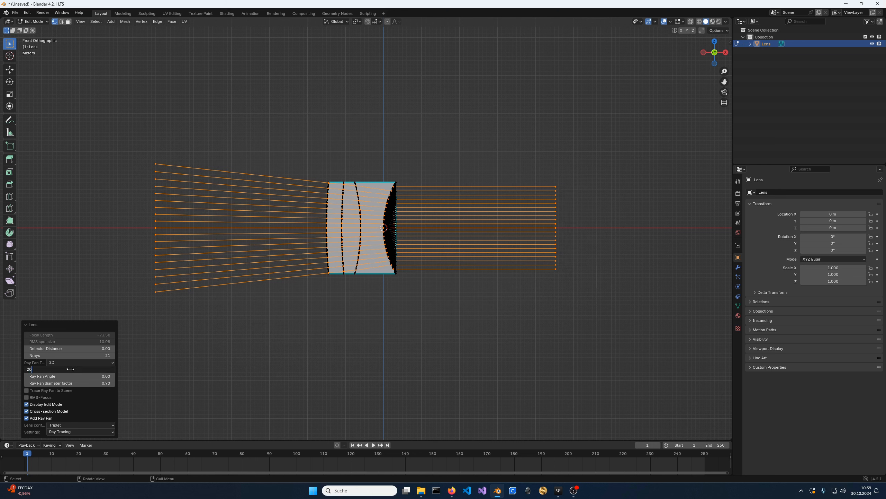
{"action": "key", "text": "Return"}
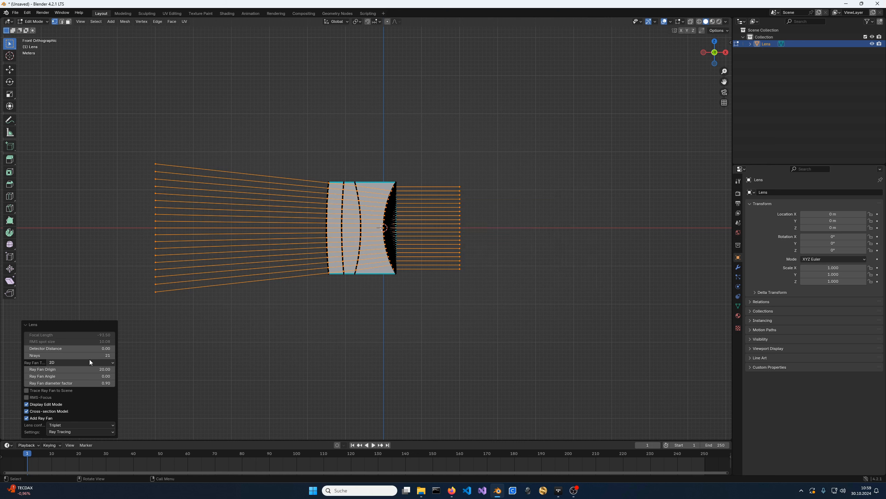
Change the ray fan type to 2D Finite and move the Ray Fan Origin out to about 64.82.
{"action": "left_click", "coordinate": [89, 360]}
{"action": "left_click", "coordinate": [107, 361]}
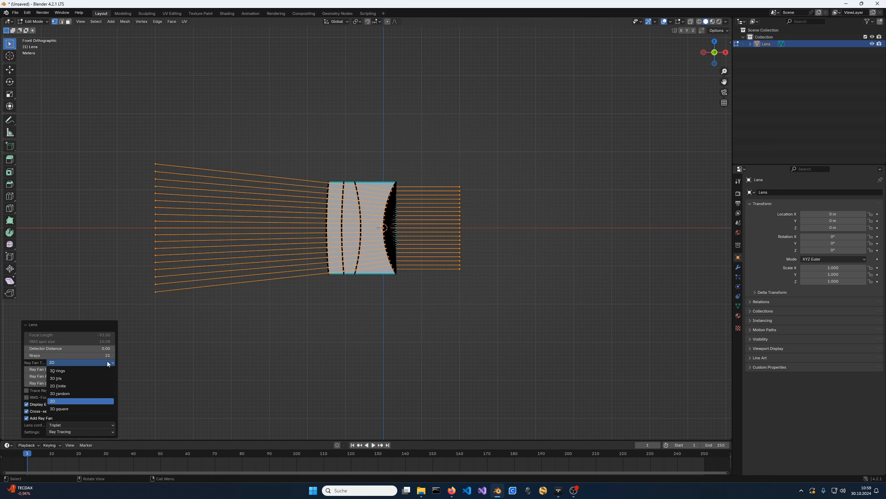
{"action": "left_click", "coordinate": [90, 387]}
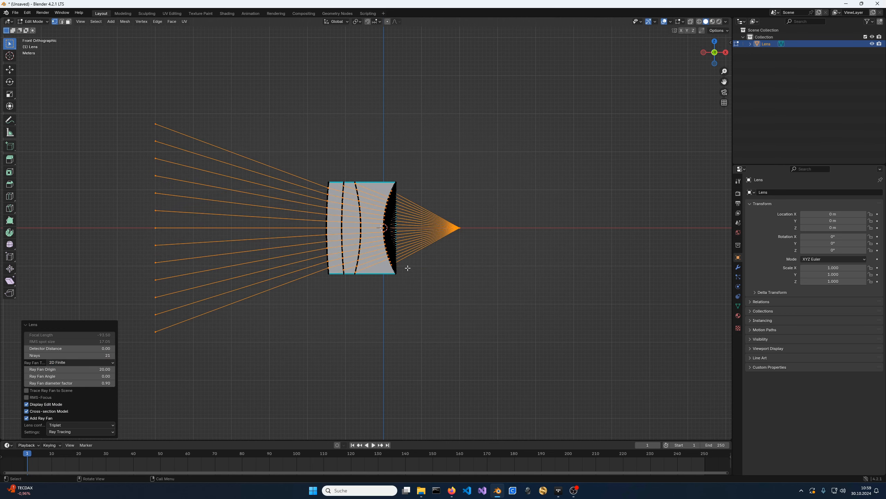
{"action": "scroll", "coordinate": [268, 342], "scroll_direction": "up", "scroll_amount": 1}
{"action": "left_click_drag", "start_coordinate": [80, 369], "coordinate": [595, 339]}
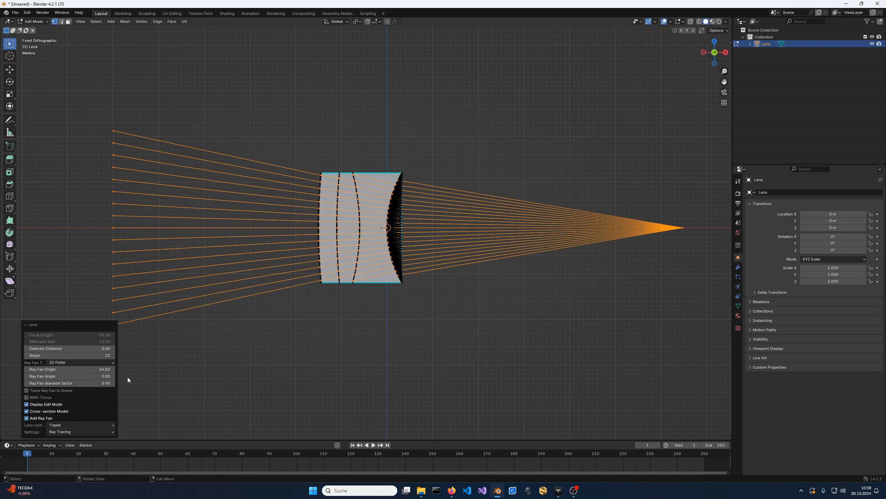
Tilt the Ray Fan Angle to about -3.72 and set the Ray Fan diameter factor to 1.
{"action": "left_click_drag", "start_coordinate": [70, 376], "coordinate": [70, 357]}
{"action": "left_click_drag", "start_coordinate": [97, 383], "coordinate": [115, 384]}
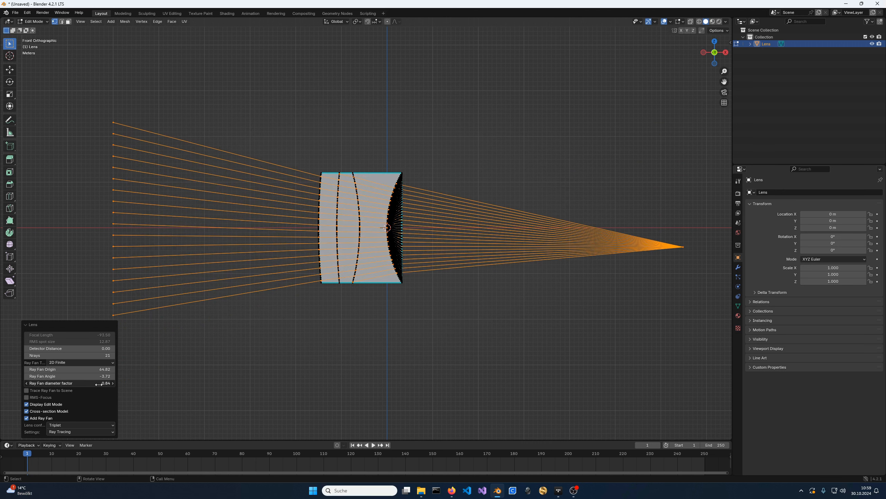
{"action": "left_click", "coordinate": [103, 384]}
{"action": "type", "text": "1"}
{"action": "key", "text": "Return"}
Reset the Ray Fan Angle to 0 and the Ray Fan Origin to 20.
{"action": "left_click", "coordinate": [100, 373]}
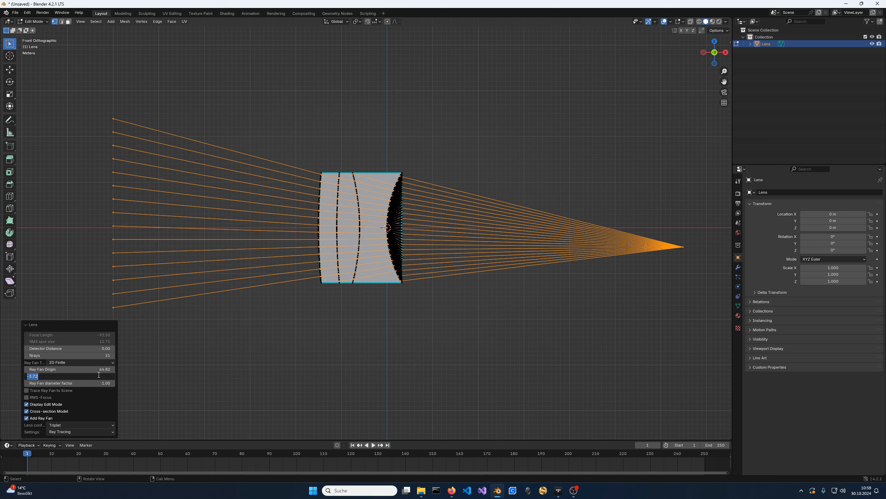
{"action": "type", "text": "0"}
{"action": "key", "text": "Return"}
{"action": "left_click", "coordinate": [93, 366]}
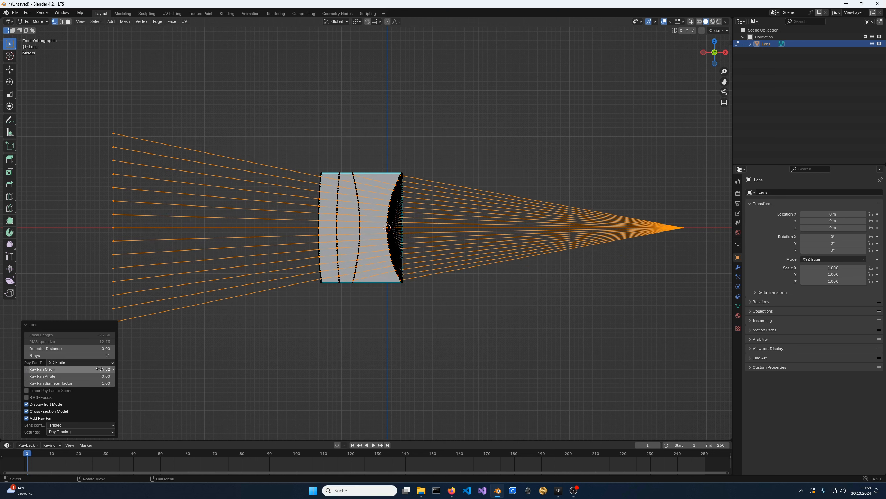
{"action": "type", "text": "20"}
{"action": "key", "text": "Return"}
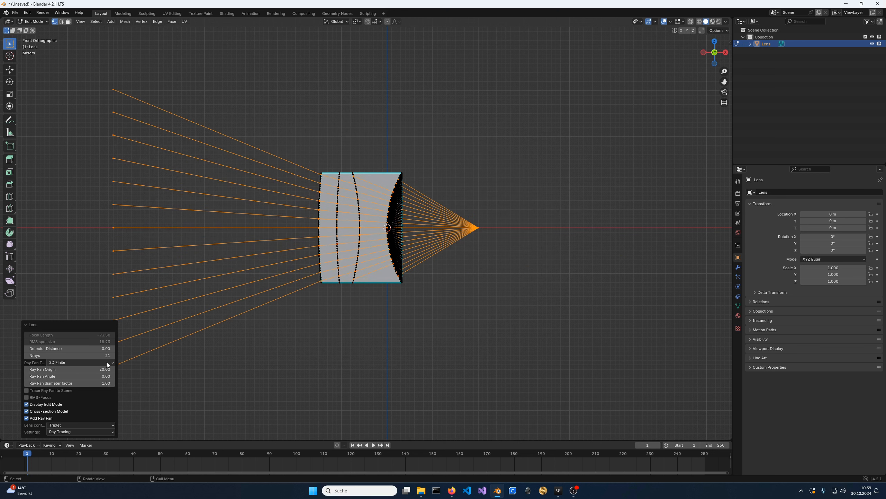
Change the ray fan type to 3D rings and set Nrays to 1501.
{"action": "middle_click_drag", "start_coordinate": [440, 260], "coordinate": [435, 277]}
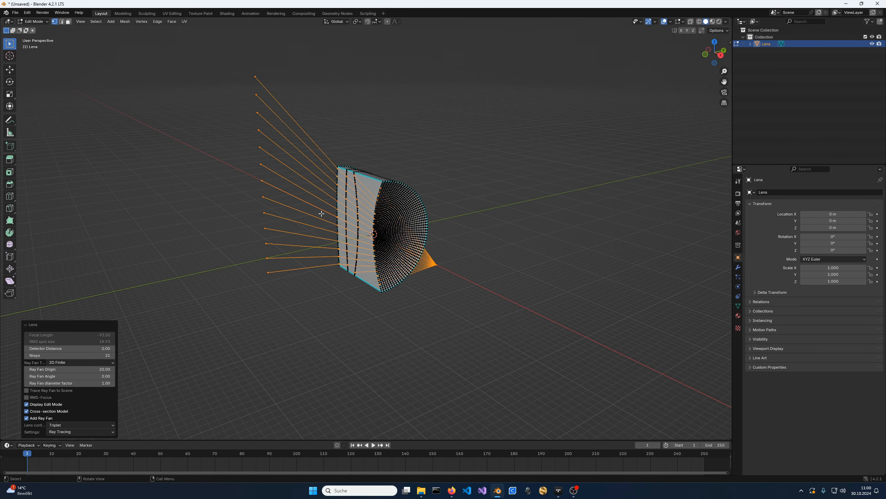
{"action": "left_click", "coordinate": [106, 363]}
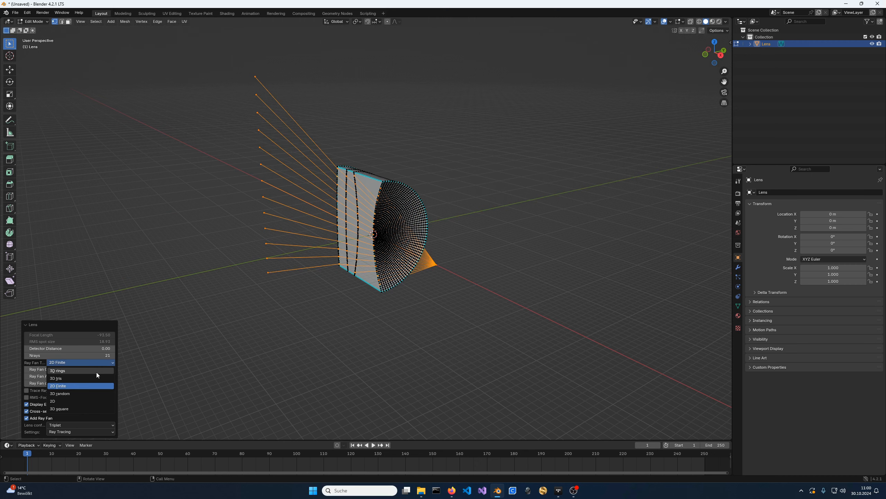
{"action": "left_click", "coordinate": [96, 372]}
{"action": "middle_click_drag", "start_coordinate": [273, 294], "coordinate": [287, 293]}
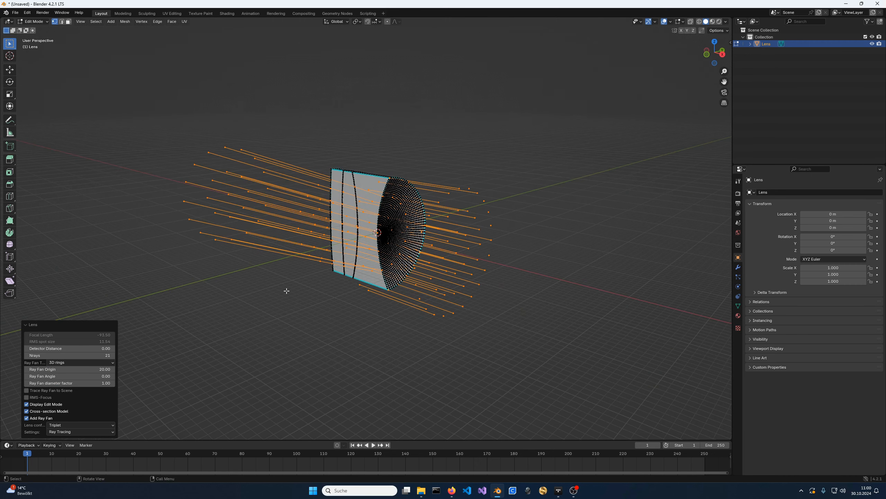
{"action": "left_click", "coordinate": [100, 355]}
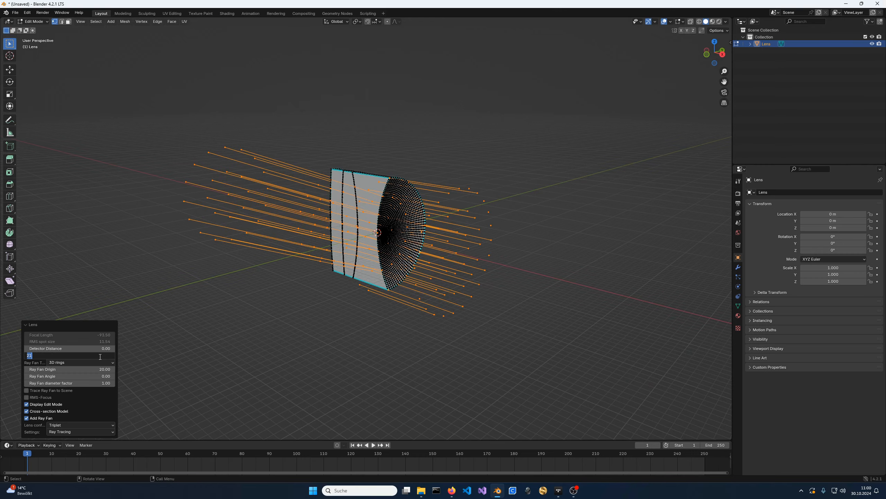
{"action": "type", "text": "1501"}
{"action": "key", "text": "Return"}
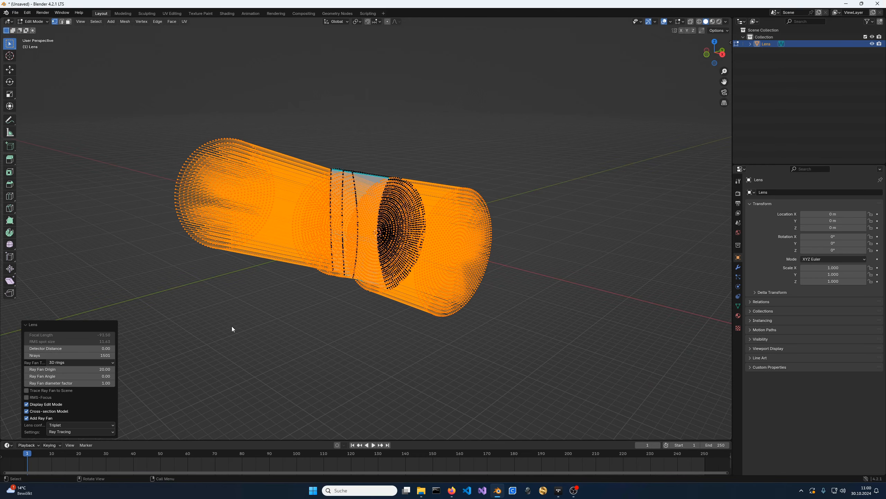
Try the 3D square and 3D tris ray fan types on the triplet lens.
{"action": "middle_click_drag", "start_coordinate": [232, 329], "coordinate": [492, 260]}
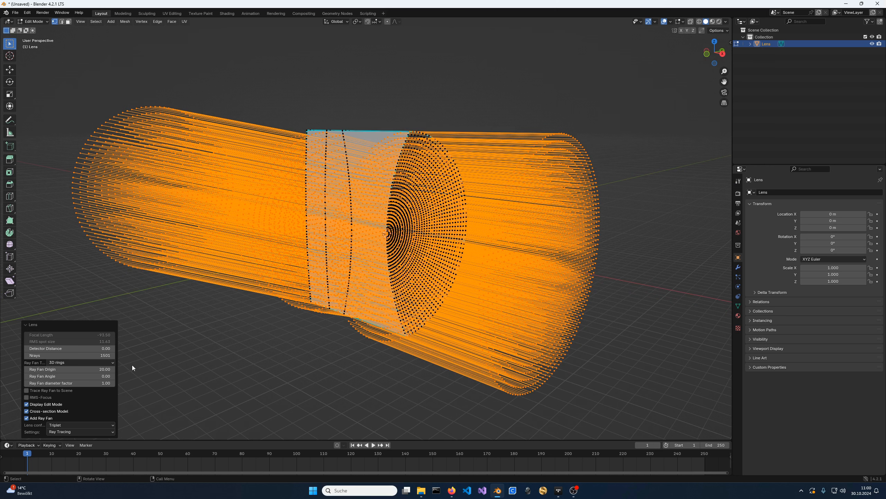
{"action": "left_click", "coordinate": [97, 362]}
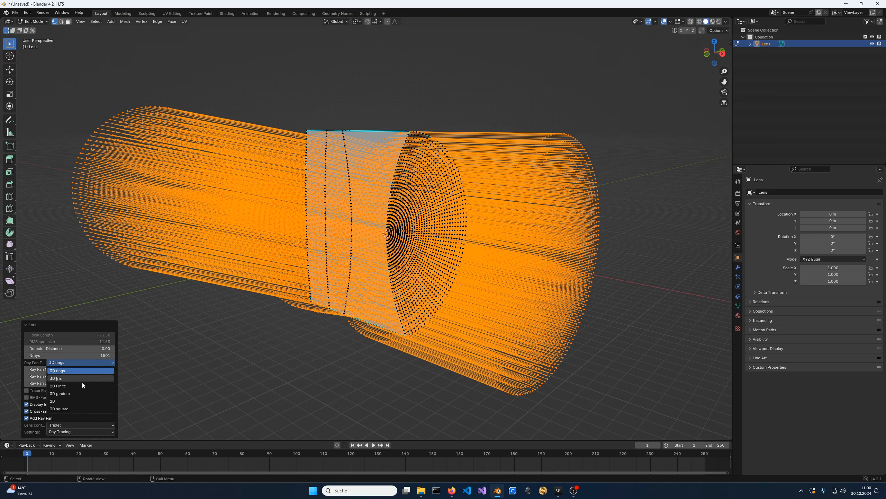
{"action": "left_click", "coordinate": [70, 408]}
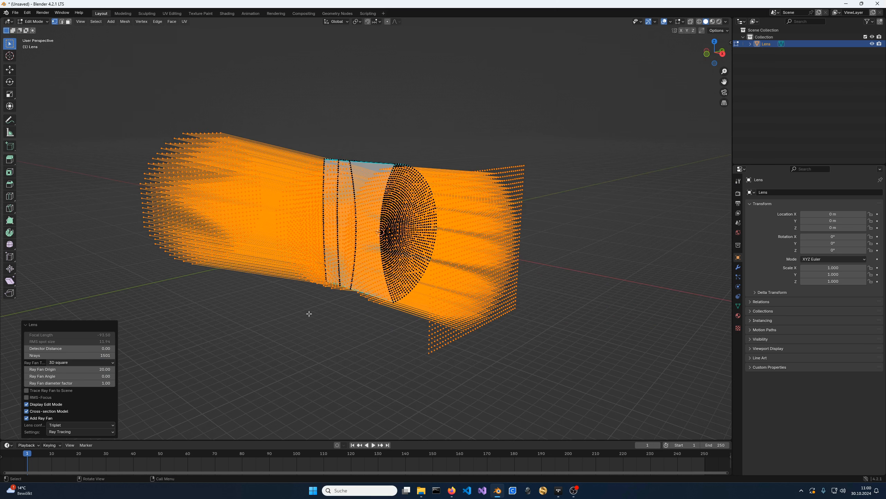
{"action": "left_click", "coordinate": [93, 363]}
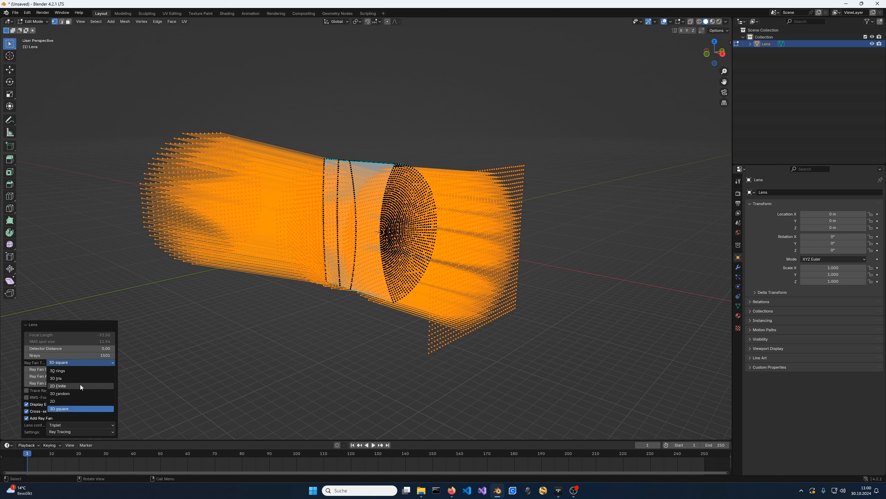
{"action": "left_click", "coordinate": [75, 377]}
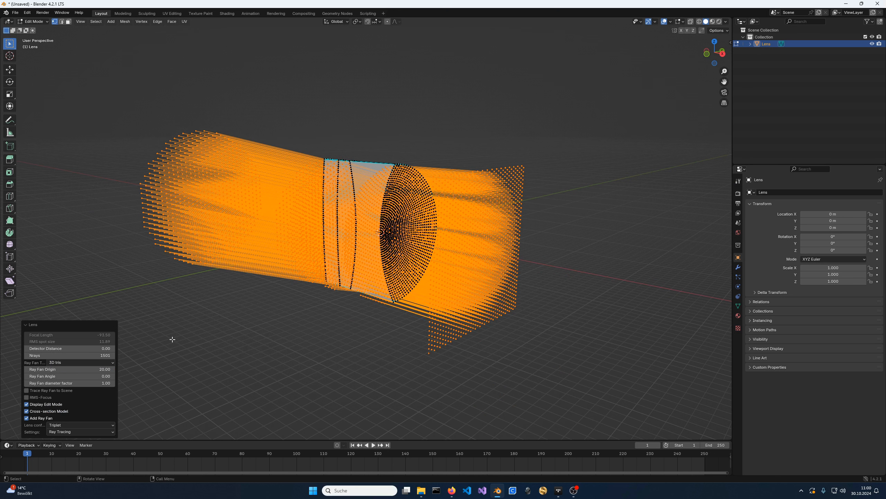
Change the ray fan type to 3D random, keeping Nrays at 1501.
{"action": "left_click", "coordinate": [86, 362]}
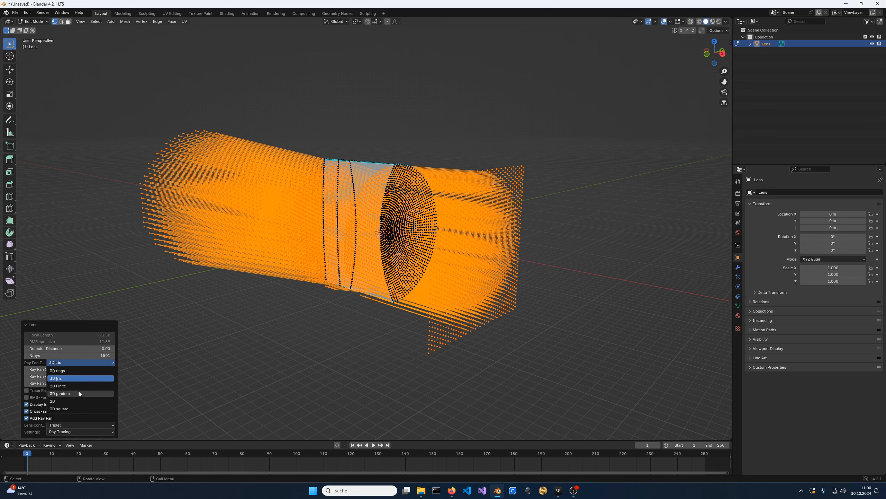
{"action": "left_click", "coordinate": [79, 392]}
{"action": "left_click", "coordinate": [90, 355]}
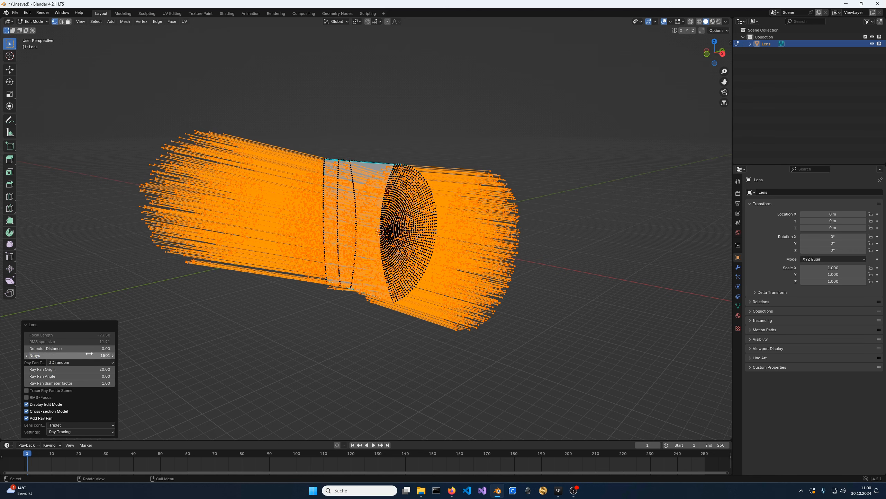
{"action": "key", "text": "Return"}
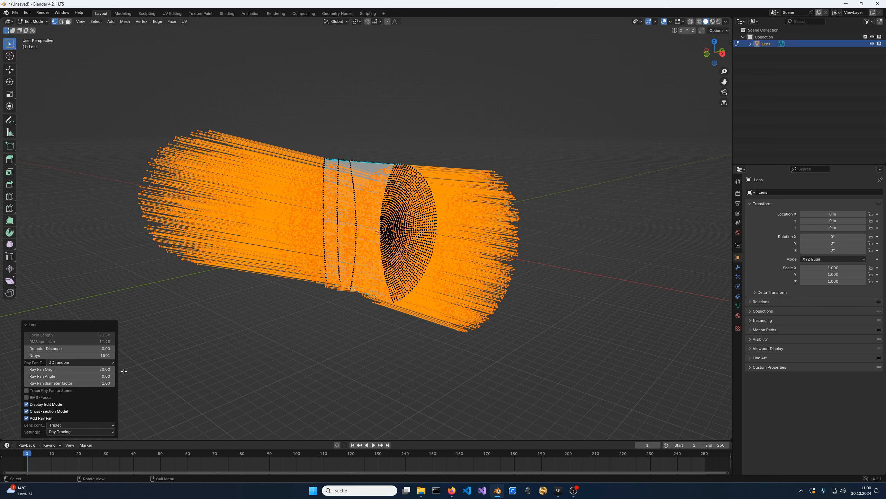
{"action": "scroll", "coordinate": [166, 341], "scroll_direction": "down", "scroll_amount": 1}
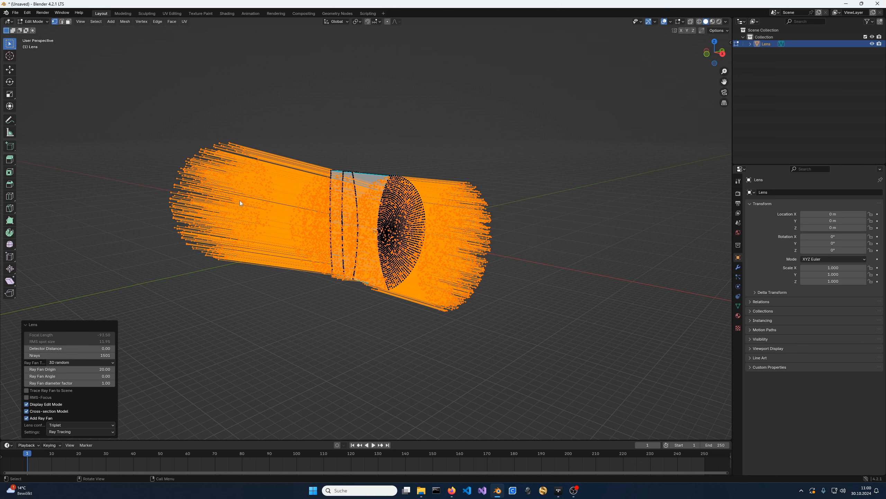
View the lens from the front, return to Object Mode and delete the lens object.
{"action": "key", "text": "KP_1"}
{"action": "scroll", "coordinate": [264, 312], "scroll_direction": "down", "scroll_amount": 2}
{"action": "middle_click_drag", "start_coordinate": [281, 296], "coordinate": [414, 277], "text": "shift"}
{"action": "scroll", "coordinate": [411, 272], "scroll_direction": "up", "scroll_amount": 2}
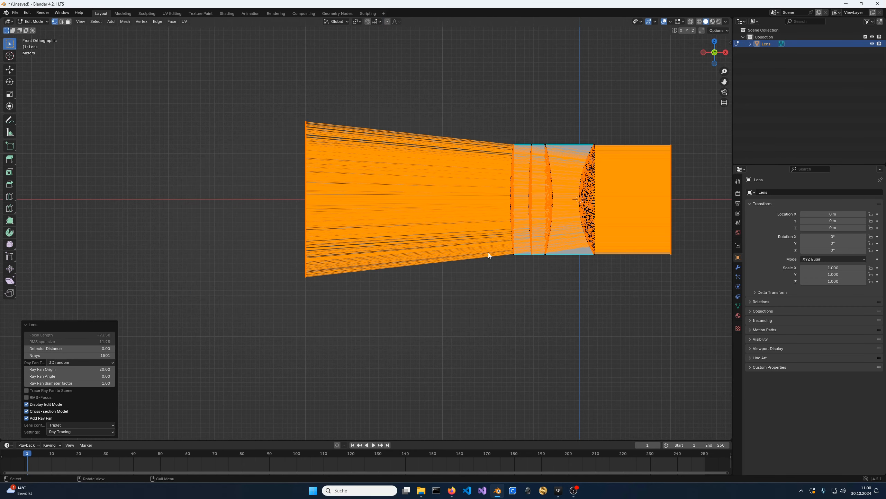
{"action": "key", "text": "alt+a"}
{"action": "key", "text": "Tab"}
{"action": "key", "text": "Delete"}
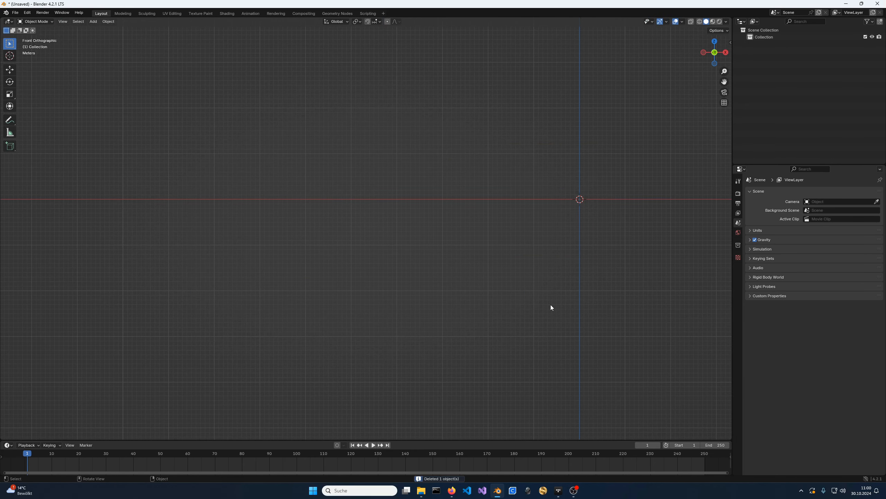
Add a monkey mesh and move it along the X axis by about -45.6 m.
{"action": "left_click", "coordinate": [97, 22]}
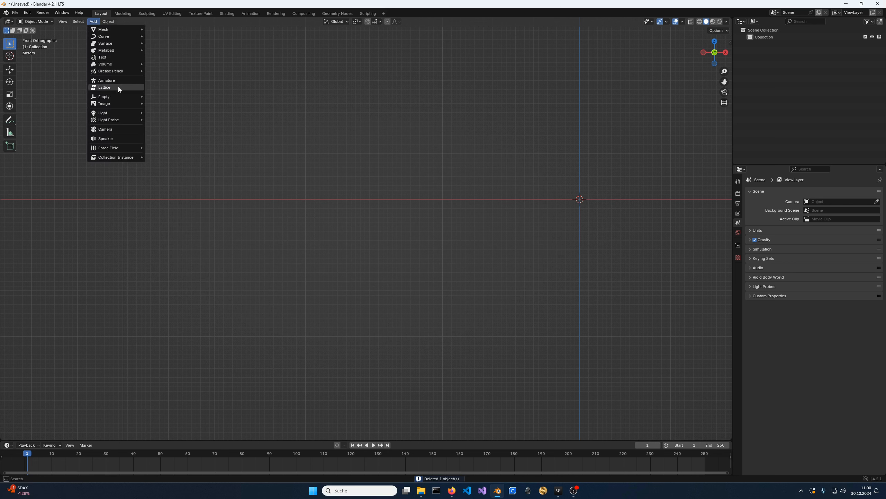
{"action": "mouse_move", "coordinate": [121, 30]}
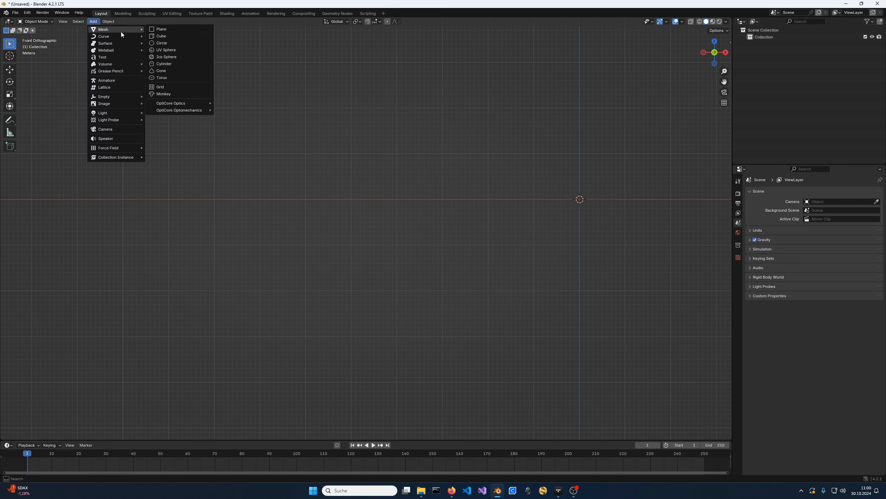
{"action": "left_click", "coordinate": [192, 93]}
{"action": "key", "text": "g"}
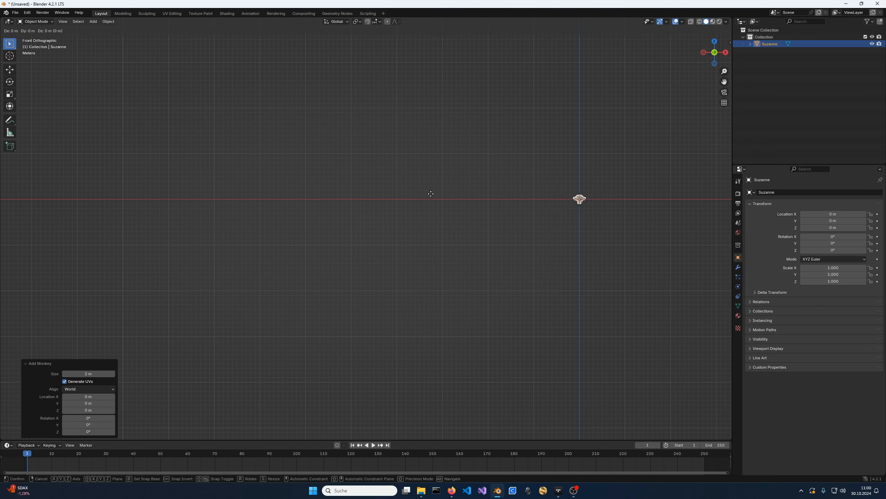
{"action": "key", "text": "x"}
{"action": "left_click", "coordinate": [222, 206]}
Scale the monkey mesh up uniformly by about 6.1 and deselect it.
{"action": "key", "text": "s"}
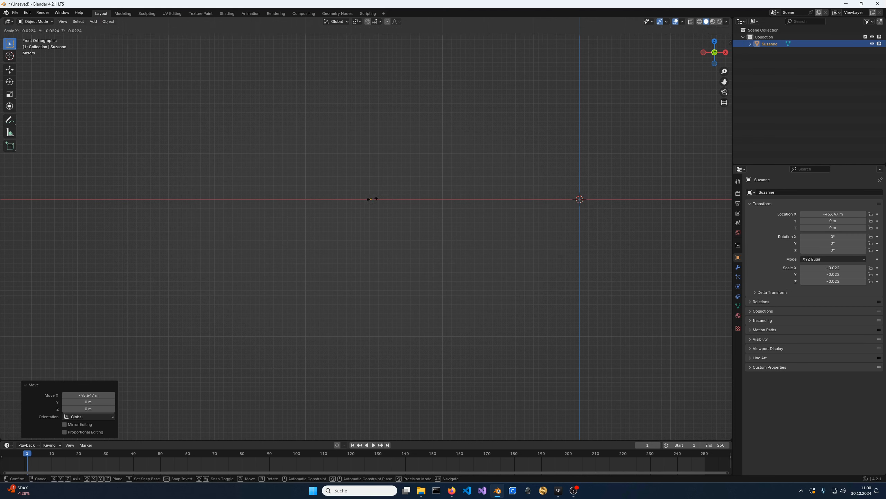
{"action": "left_click", "coordinate": [97, 264]}
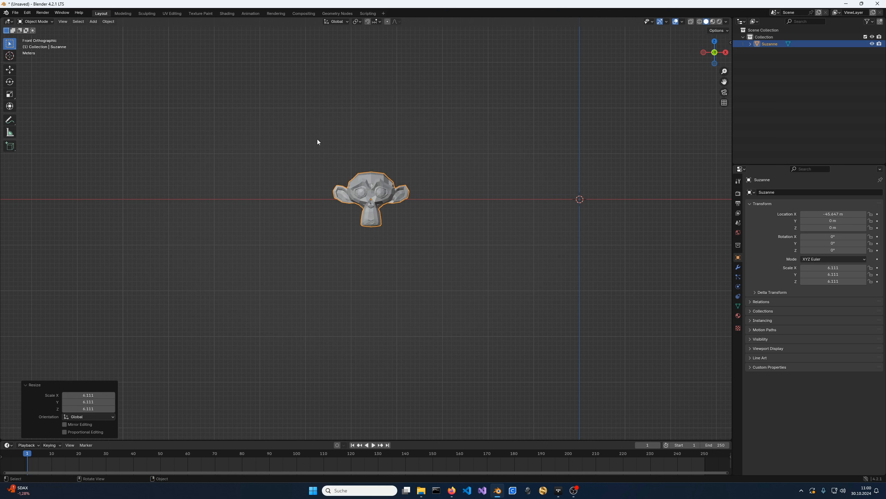
{"action": "left_click", "coordinate": [317, 141]}
Add an OptiCore Optics lens to the scene with the monkey mesh.
{"action": "left_click", "coordinate": [93, 21]}
{"action": "mouse_move", "coordinate": [104, 30]}
{"action": "mouse_move", "coordinate": [184, 103]}
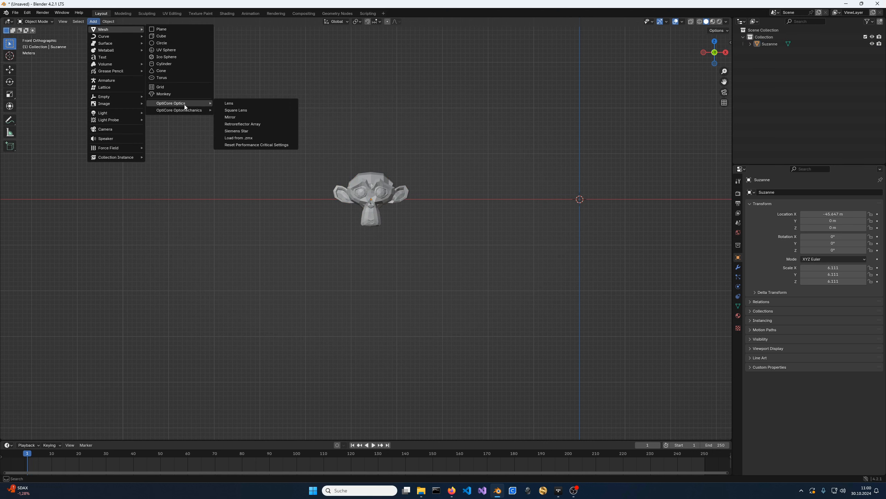
{"action": "left_click", "coordinate": [262, 100]}
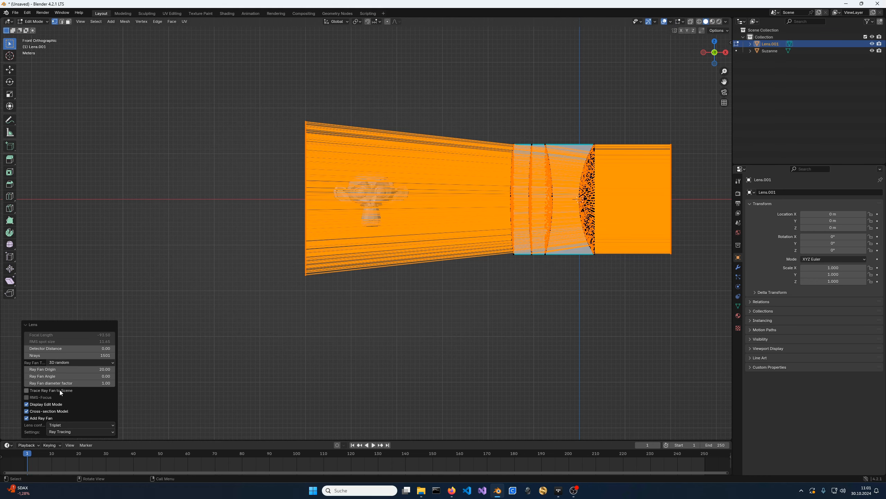
Enable Trace Ray Fan to Scene, inspect the rays around the monkey mesh, and turn the option back off.
{"action": "left_click", "coordinate": [27, 390]}
{"action": "mouse_move", "coordinate": [333, 263]}
{"action": "middle_mouse_down"}
{"action": "mouse_move", "coordinate": [374, 235]}
{"action": "mouse_move", "coordinate": [421, 240]}
{"action": "mouse_move", "coordinate": [452, 159]}
{"action": "middle_mouse_up"}
{"action": "mouse_move", "coordinate": [414, 249]}
{"action": "middle_mouse_down"}
{"action": "mouse_move", "coordinate": [385, 293]}
{"action": "mouse_move", "coordinate": [432, 279]}
{"action": "mouse_move", "coordinate": [413, 256]}
{"action": "middle_mouse_up"}
{"action": "scroll", "coordinate": [450, 257], "scroll_direction": "down", "scroll_amount": 3}
{"action": "middle_click_drag", "start_coordinate": [471, 258], "coordinate": [421, 260]}
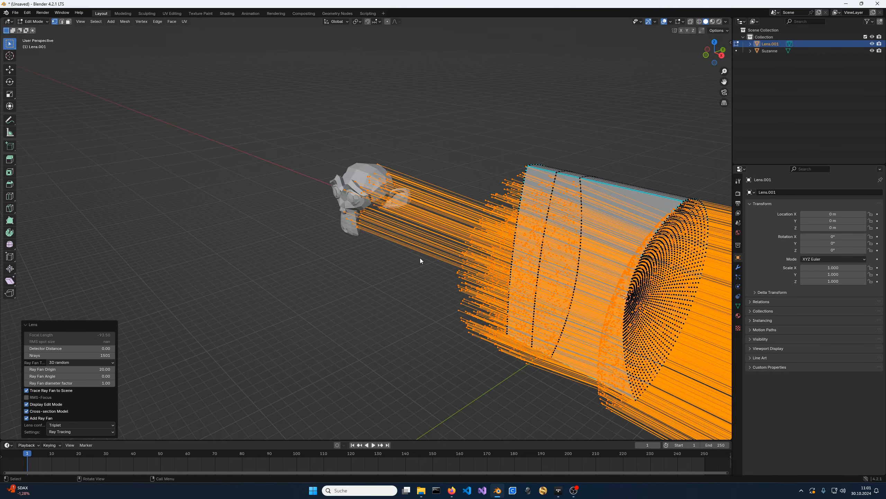
{"action": "left_click", "coordinate": [27, 390]}
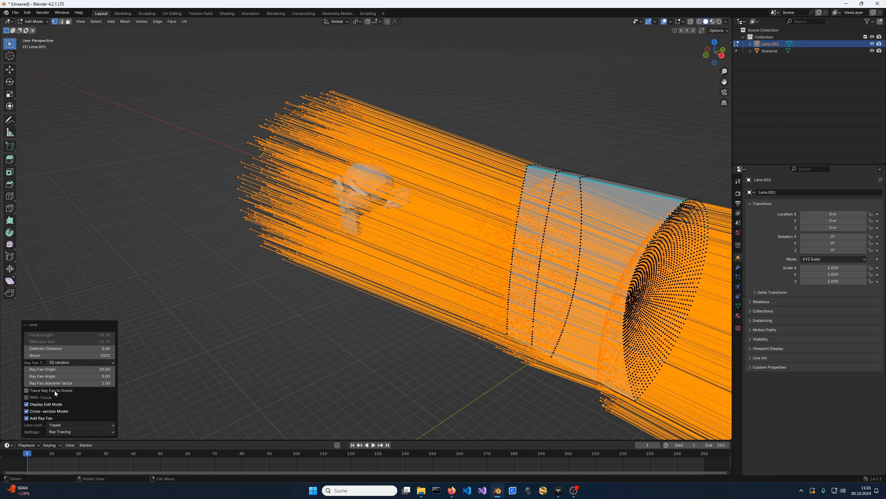
Set Nrays to 511 for the 3D random ray fan.
{"action": "left_click", "coordinate": [100, 356]}
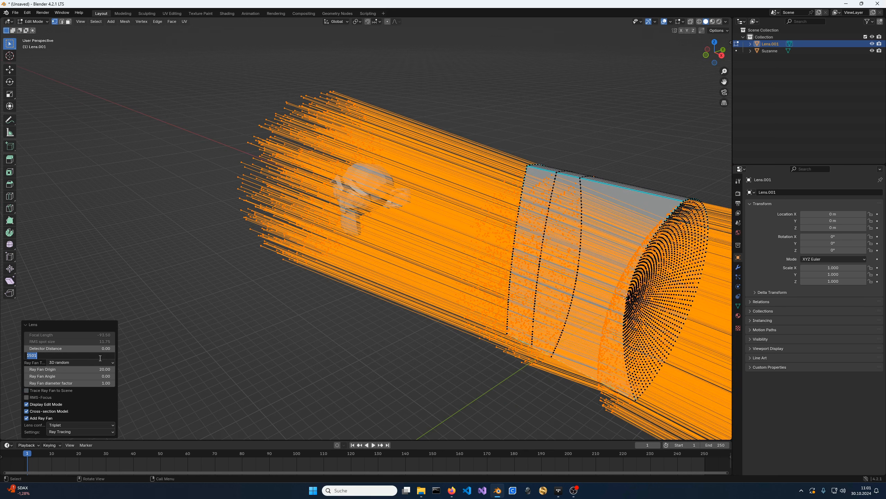
{"action": "type", "text": "511"}
{"action": "key", "text": "Return"}
{"action": "scroll", "coordinate": [276, 303], "scroll_direction": "down", "scroll_amount": 3}
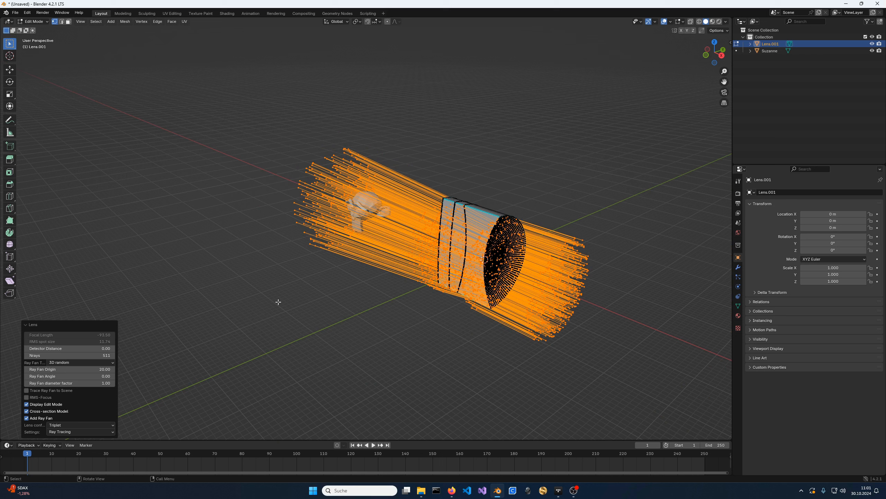
Change the ray fan type to 2D with Nrays set to 21, and view the lens from the front.
{"action": "left_click", "coordinate": [98, 363]}
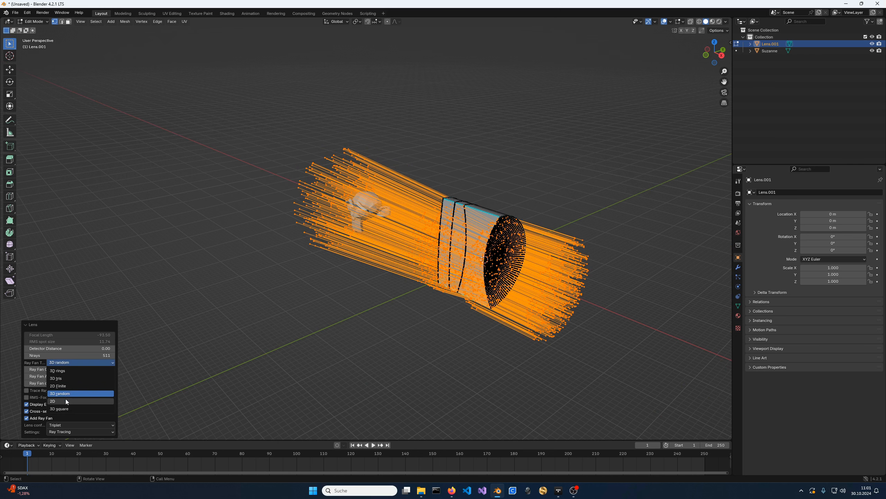
{"action": "left_click", "coordinate": [65, 400]}
{"action": "left_click", "coordinate": [97, 356]}
{"action": "type", "text": "21"}
{"action": "key", "text": "Return"}
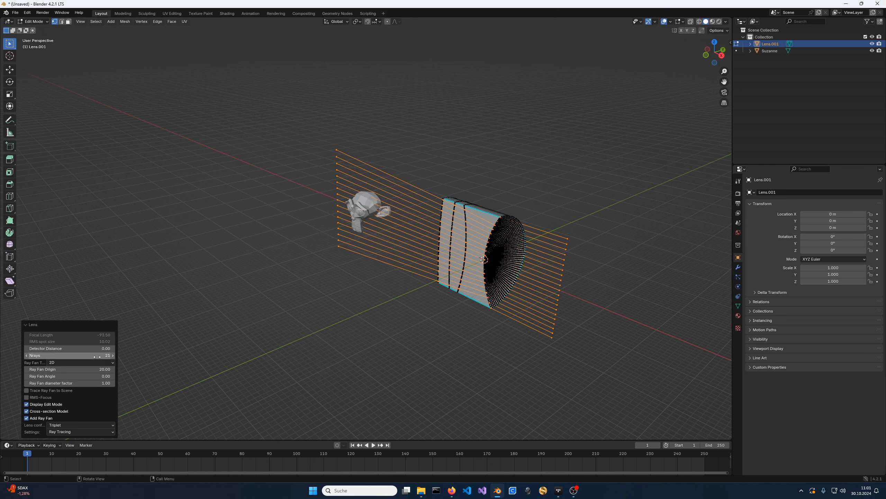
{"action": "key", "text": "KP_1"}
{"action": "middle_click_drag", "start_coordinate": [443, 267], "coordinate": [424, 272], "text": "shift"}
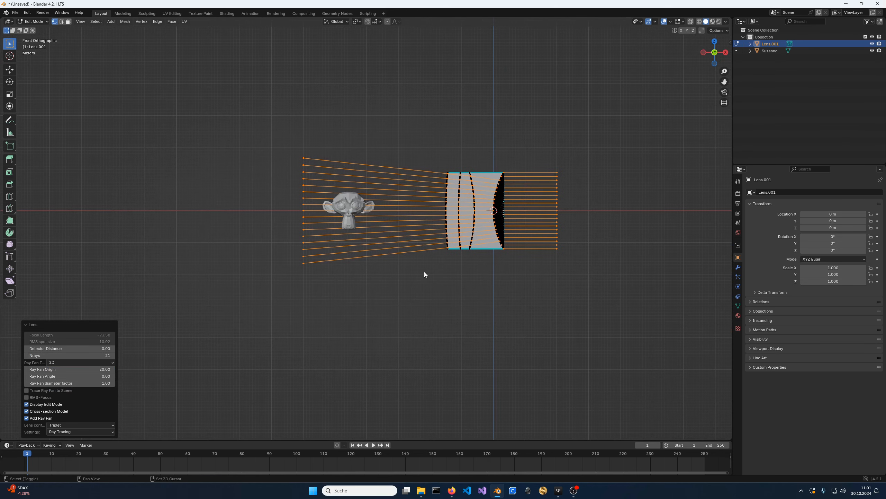
Switch the lens settings to Model Geometry and view the lens at an angle.
{"action": "left_click", "coordinate": [85, 432]}
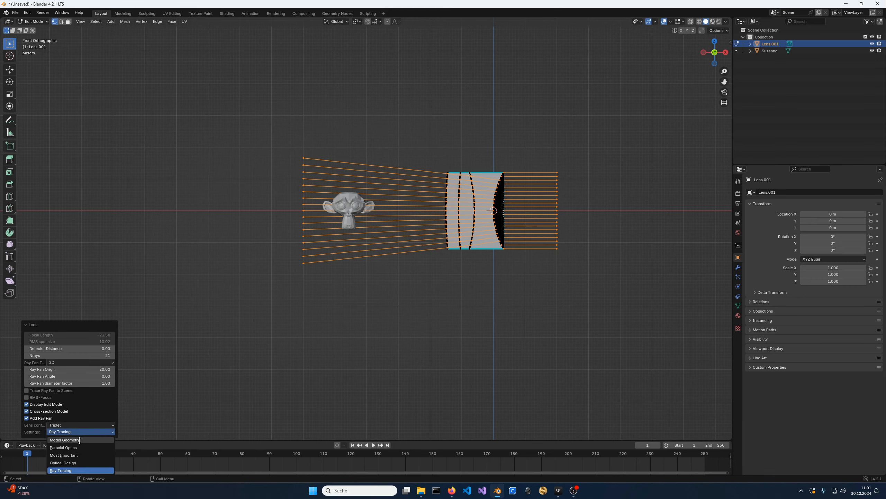
{"action": "left_click", "coordinate": [79, 440]}
{"action": "mouse_move", "coordinate": [425, 280]}
{"action": "middle_mouse_down"}
{"action": "mouse_move", "coordinate": [397, 296]}
{"action": "mouse_move", "coordinate": [433, 308]}
{"action": "mouse_move", "coordinate": [432, 324]}
{"action": "middle_mouse_up"}
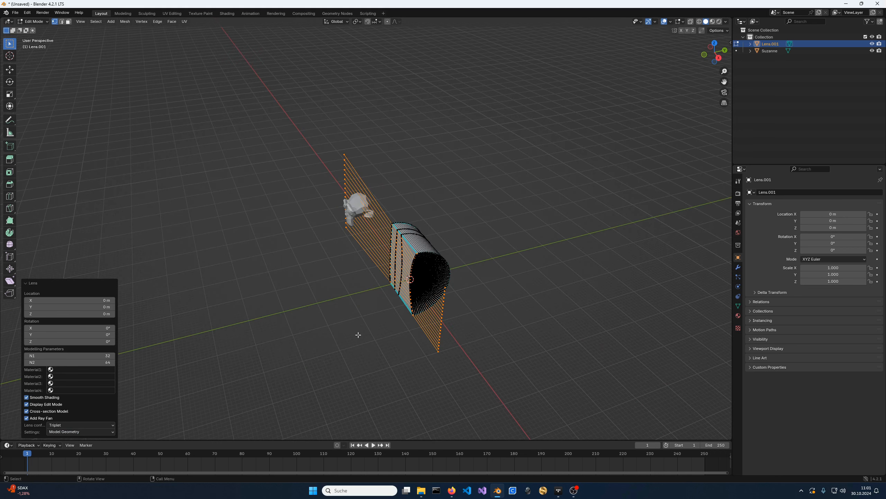
Try shifting the lens along X and reset its X location to 0 m.
{"action": "left_click_drag", "start_coordinate": [70, 301], "coordinate": [119, 260]}
{"action": "left_click", "coordinate": [83, 298]}
{"action": "type", "text": "0"}
{"action": "key", "text": "Return"}
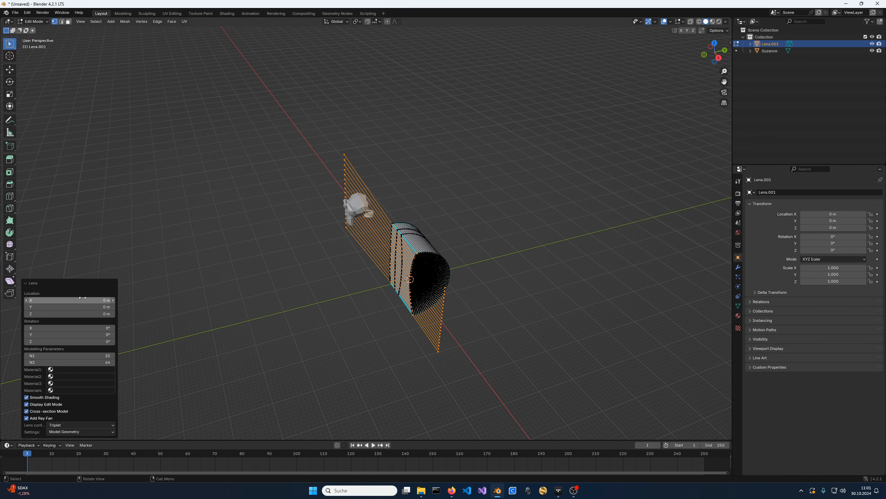
Rotate the lens about X to about 26.5° and reset the X rotation to 0°.
{"action": "left_click_drag", "start_coordinate": [70, 328], "coordinate": [307, 321]}
{"action": "left_click", "coordinate": [95, 333]}
{"action": "left_click", "coordinate": [93, 329]}
{"action": "left_click", "coordinate": [93, 328]}
{"action": "left_click", "coordinate": [93, 327]}
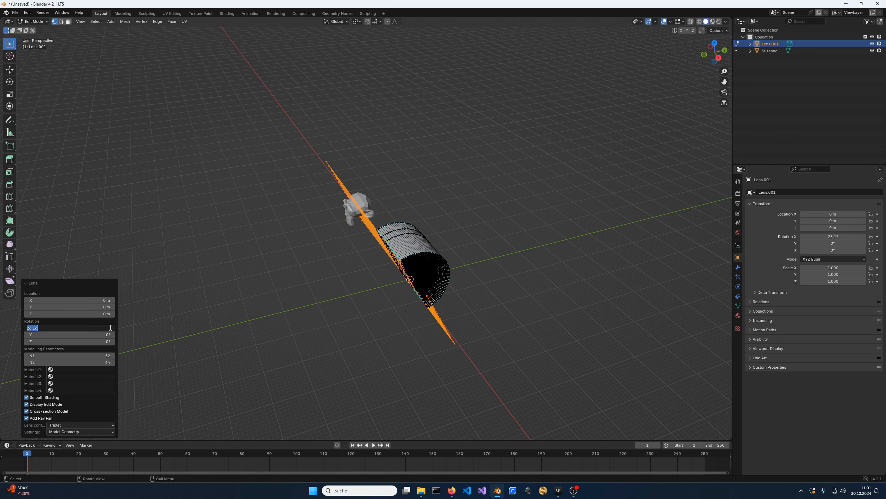
{"action": "type", "text": "0"}
{"action": "key", "text": "Return"}
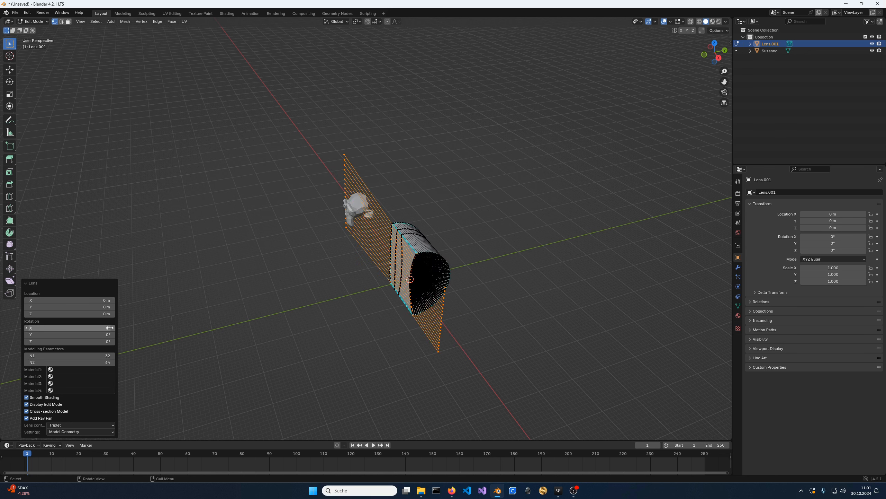
Set the lens modelling parameters N1 and N2 to 8 each.
{"action": "left_click", "coordinate": [98, 357]}
{"action": "type", "text": "8"}
{"action": "key", "text": "Tab"}
{"action": "type", "text": "8"}
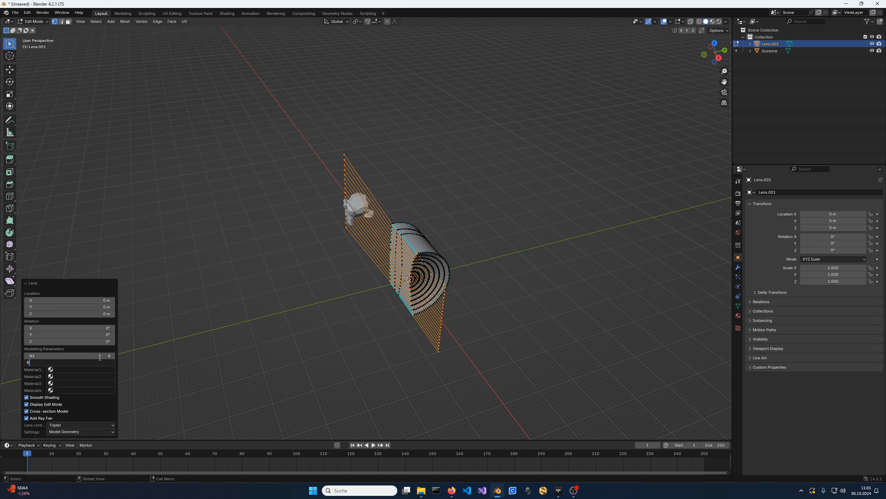
{"action": "key", "text": "Return"}
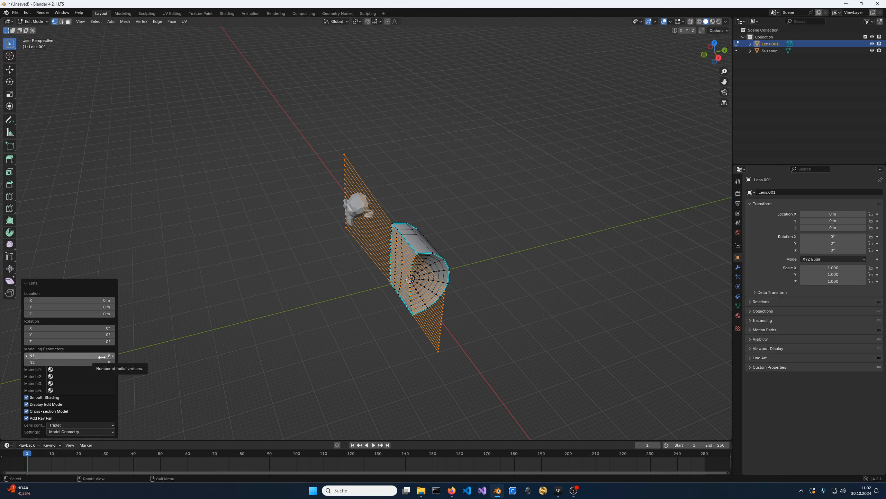
Switch the lens settings to Paraxial Optics and view the lens cross-section with its ray fan from the side.
{"action": "left_click", "coordinate": [87, 432]}
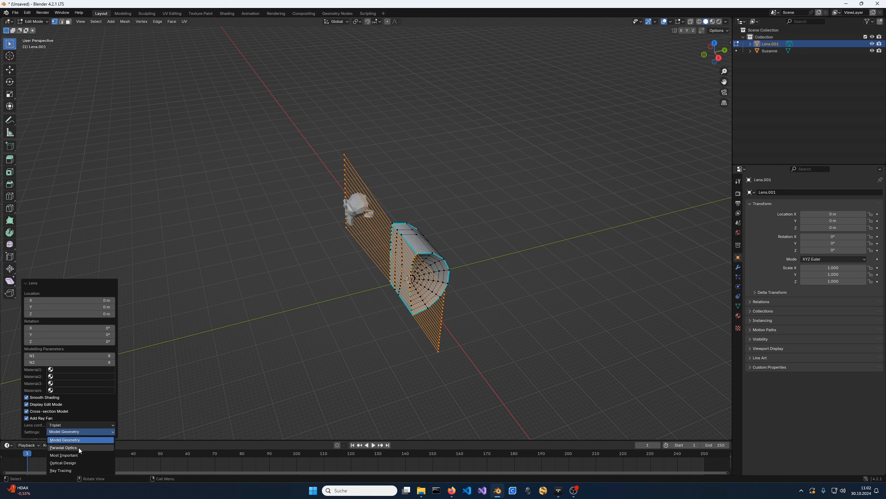
{"action": "left_click", "coordinate": [79, 448]}
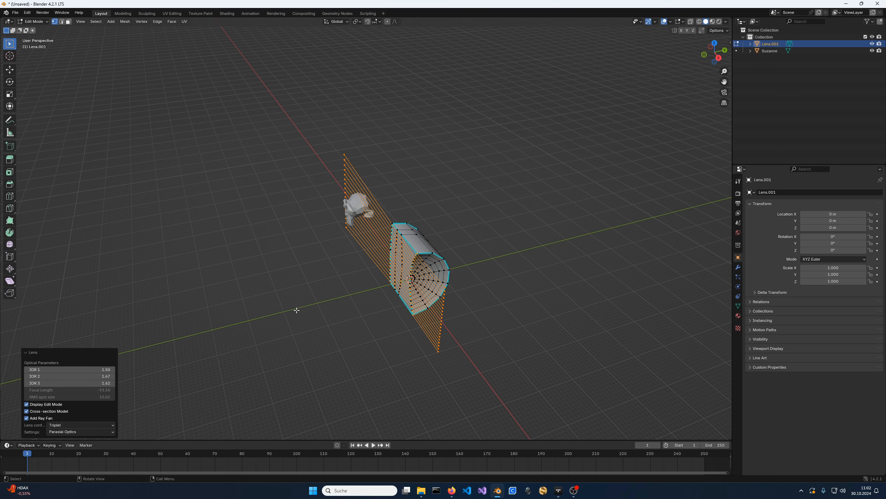
{"action": "middle_click_drag", "start_coordinate": [310, 303], "coordinate": [361, 305]}
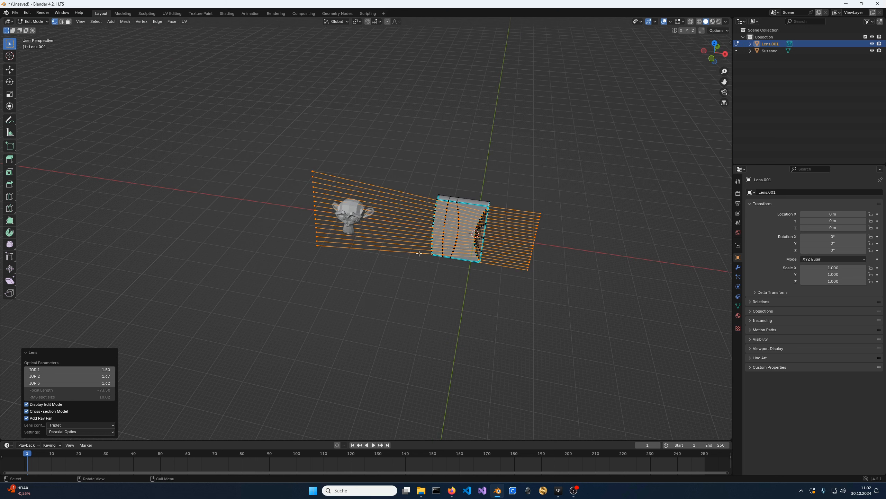
Return to Object Mode and delete all objects in the scene.
{"action": "key", "text": "Tab"}
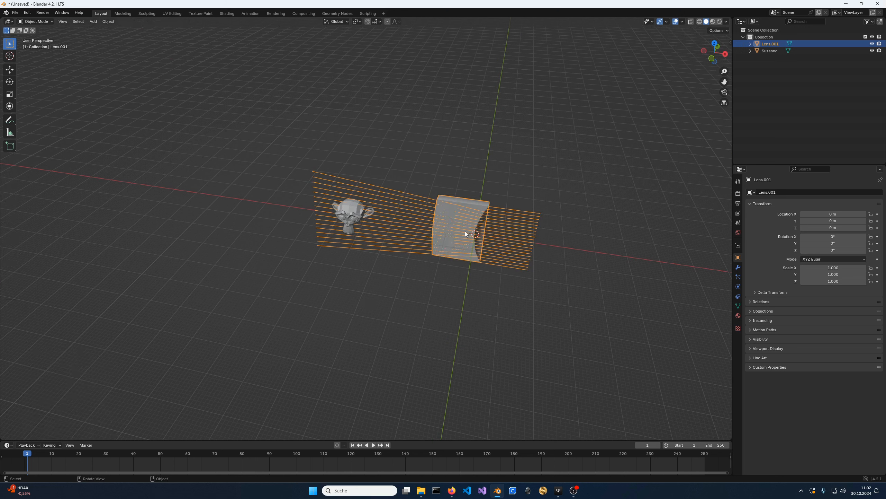
{"action": "key", "text": "a"}
{"action": "key", "text": "Delete"}
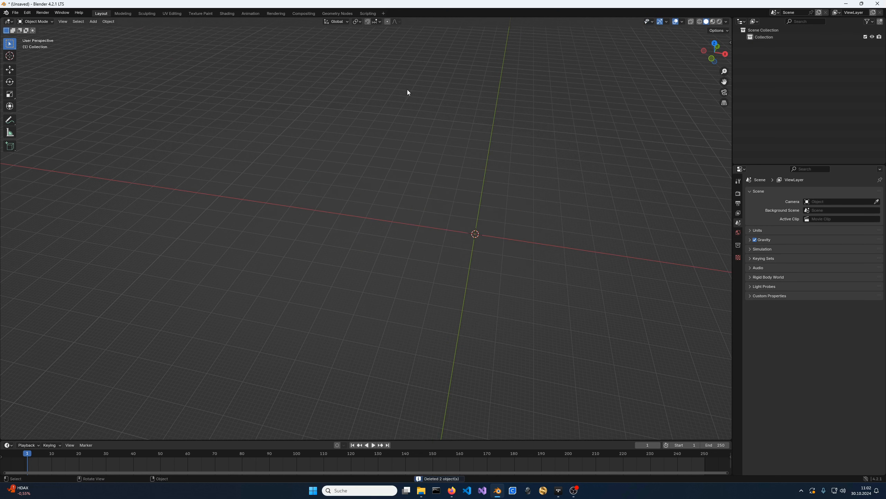
Add an OptiCore Square Lens to the empty scene.
{"action": "left_click", "coordinate": [92, 21]}
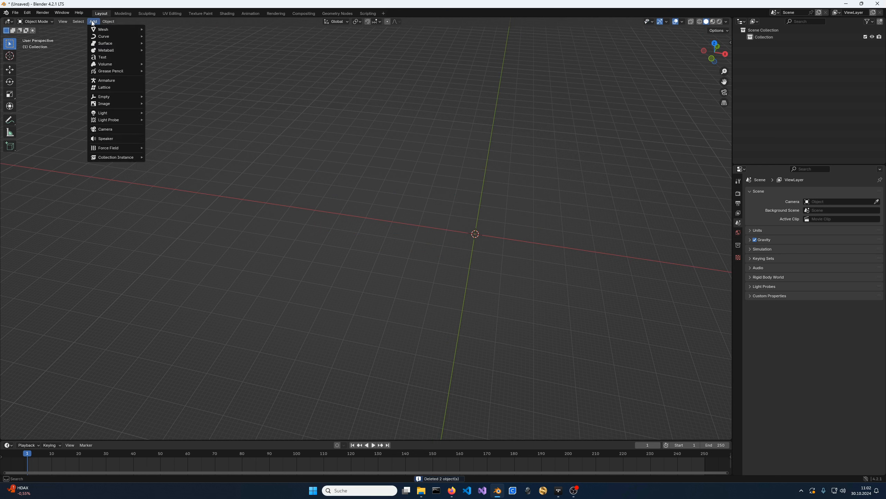
{"action": "mouse_move", "coordinate": [101, 31]}
{"action": "mouse_move", "coordinate": [200, 103]}
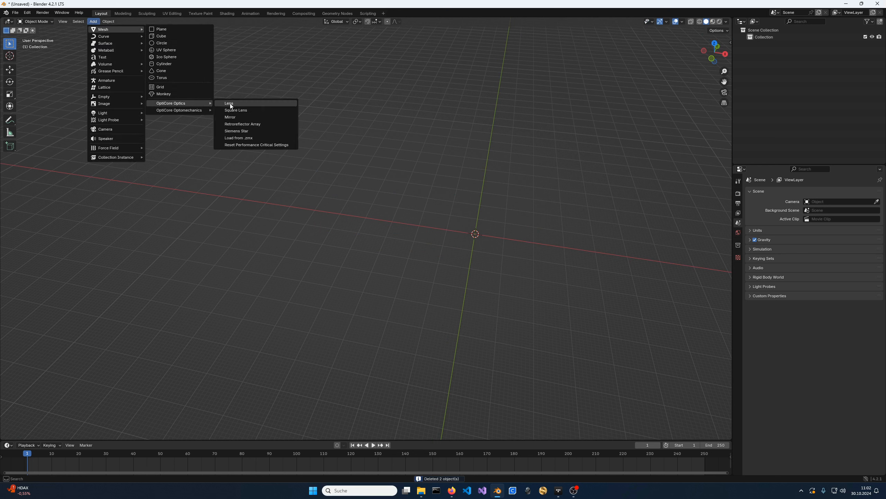
{"action": "left_click", "coordinate": [257, 110]}
Examine the square lens's curved front surface, flat back and side profile from several angles.
{"action": "scroll", "coordinate": [406, 216], "scroll_direction": "up", "scroll_amount": 8}
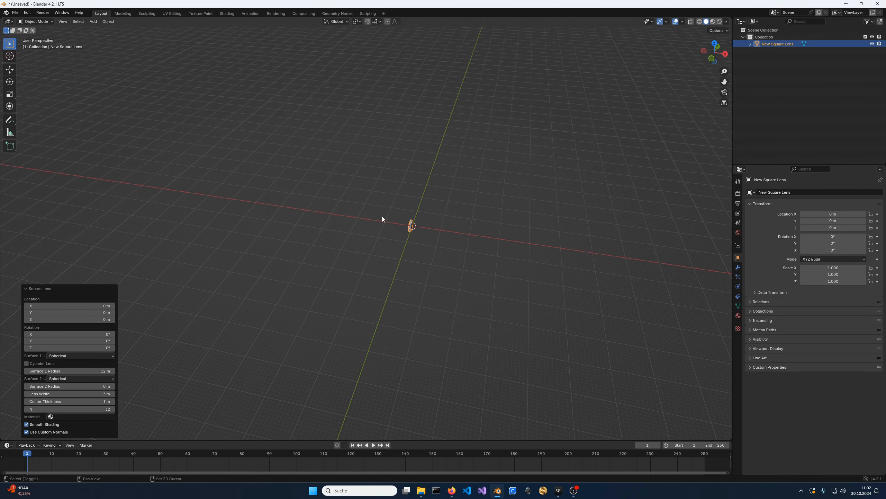
{"action": "scroll", "coordinate": [413, 221], "scroll_direction": "down", "scroll_amount": 4}
{"action": "middle_click_drag", "start_coordinate": [459, 223], "coordinate": [402, 276]}
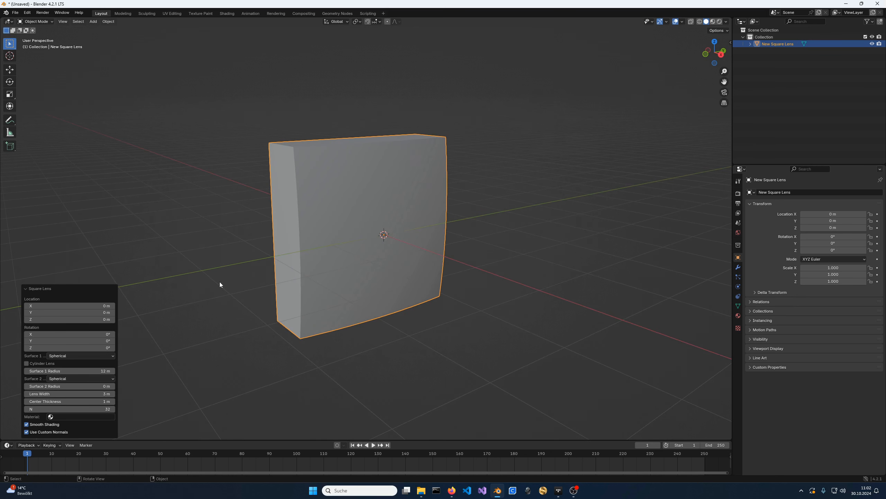
{"action": "middle_click_drag", "start_coordinate": [219, 284], "coordinate": [263, 290]}
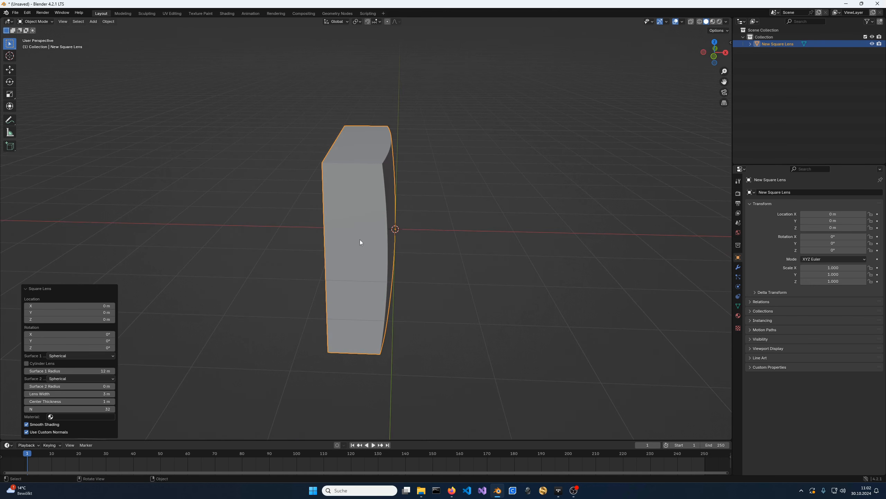
{"action": "middle_click_drag", "start_coordinate": [360, 241], "coordinate": [383, 244]}
{"action": "middle_click_drag", "start_coordinate": [314, 245], "coordinate": [365, 262]}
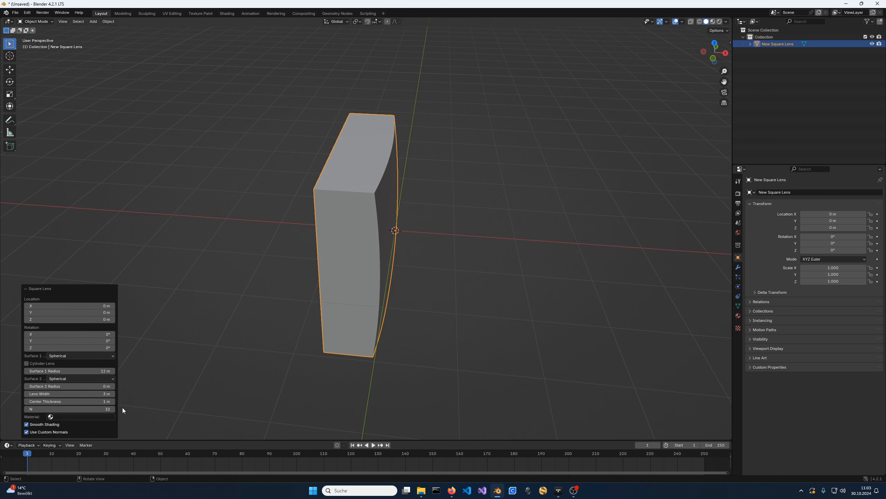
{"action": "scroll", "coordinate": [169, 368], "scroll_direction": "down", "scroll_amount": 2}
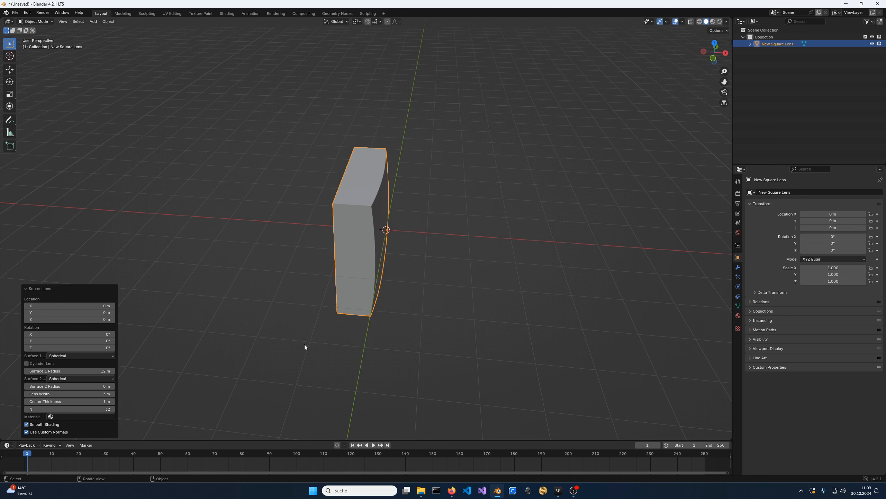
{"action": "middle_click_drag", "start_coordinate": [315, 345], "coordinate": [298, 338]}
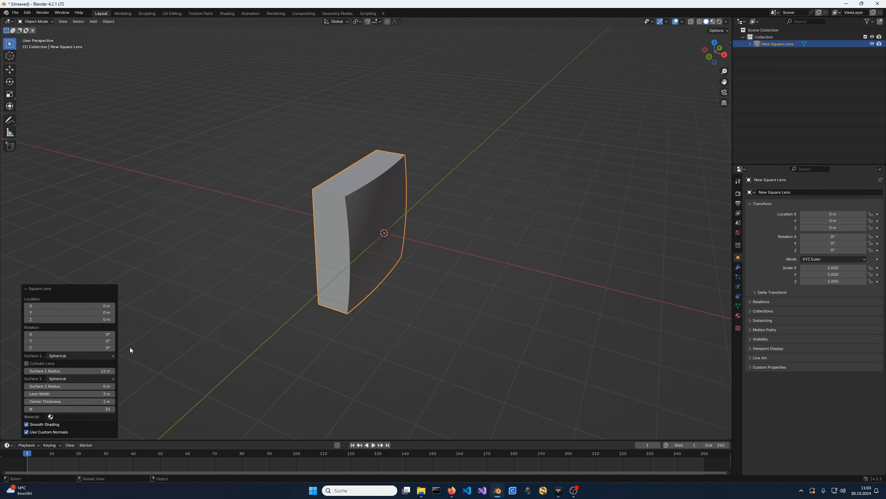
Switch the square lens's Surface 1 to Aspheric, try a k value of -1 and reset k to 0.
{"action": "left_click", "coordinate": [104, 356]}
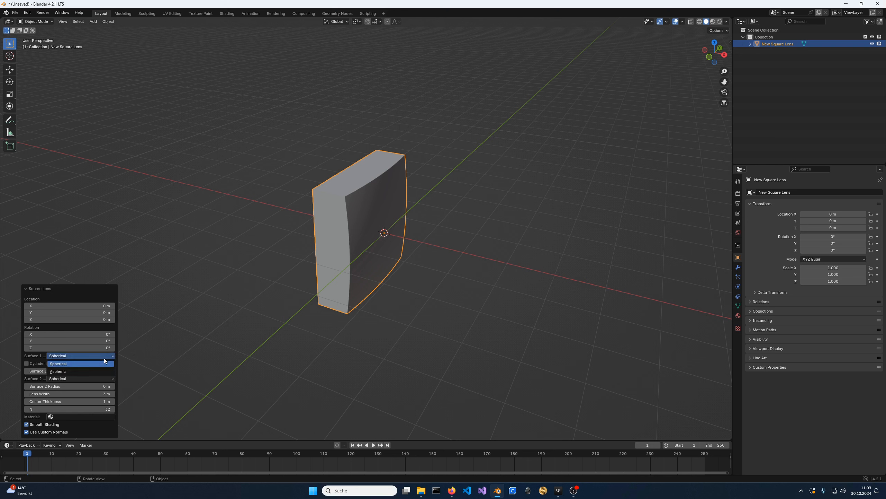
{"action": "left_click", "coordinate": [78, 372]}
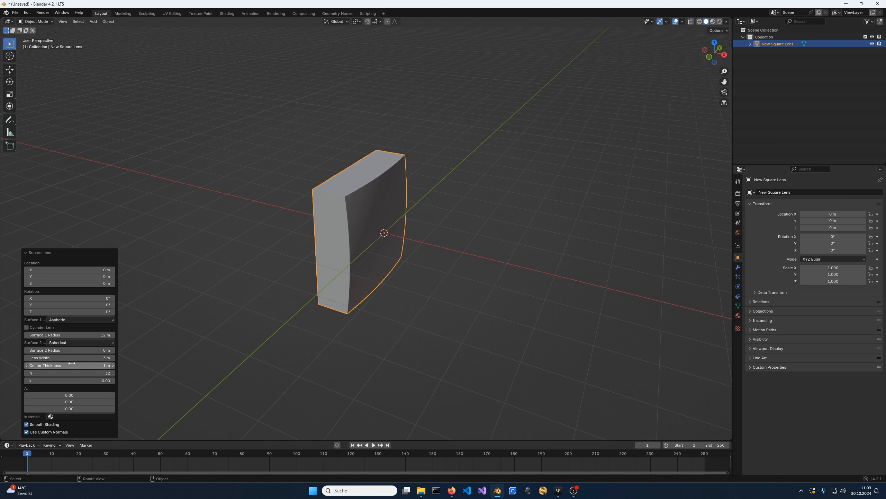
{"action": "left_click", "coordinate": [86, 381]}
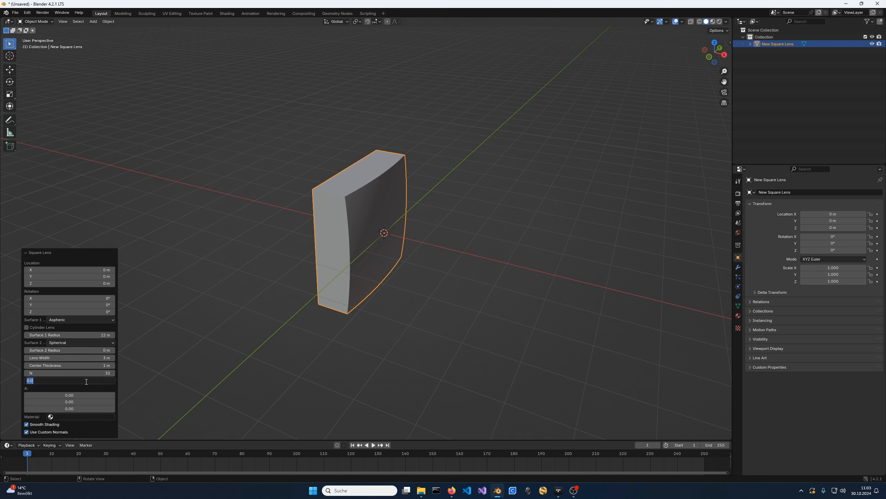
{"action": "type", "text": "-1"}
{"action": "key", "text": "Return"}
{"action": "left_click", "coordinate": [86, 381]}
{"action": "type", "text": "0"}
{"action": "key", "text": "Return"}
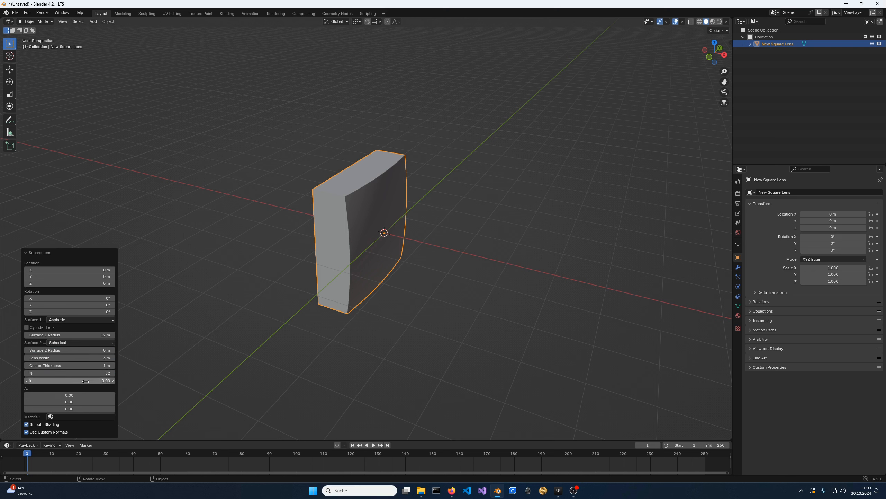
Enable Cylinder Lens for the square lens and set its Surface 1 shape to Spherical.
{"action": "left_click", "coordinate": [36, 328]}
{"action": "left_click", "coordinate": [59, 320]}
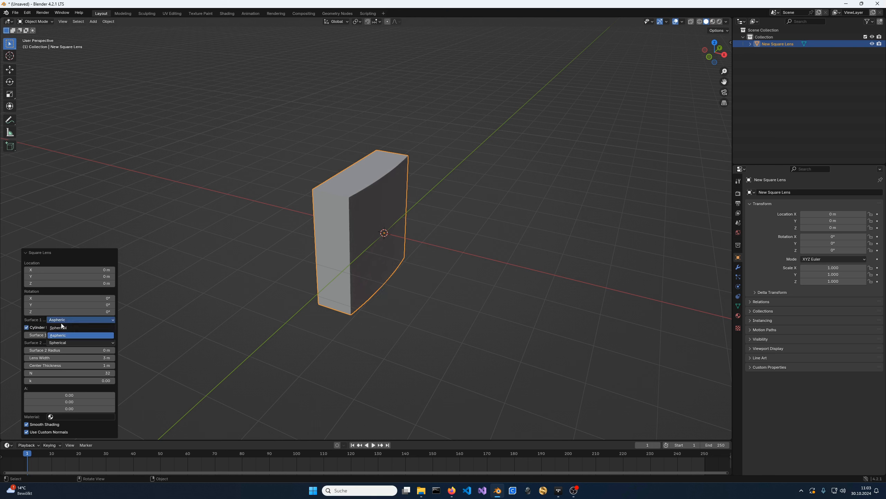
{"action": "left_click", "coordinate": [63, 326]}
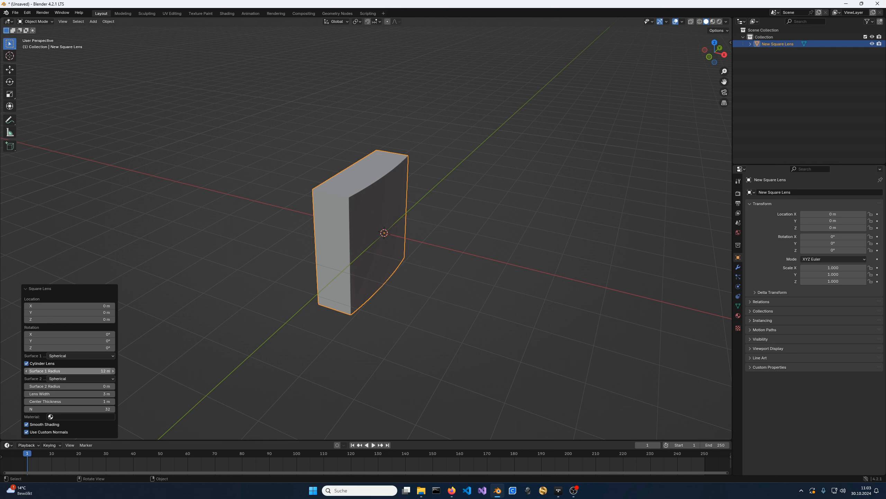
Set the cylinder lens's Surface 1 Radius to 4 m and inspect its curvature in top, front and perspective views.
{"action": "left_click", "coordinate": [100, 371]}
{"action": "type", "text": "4"}
{"action": "key", "text": "Return"}
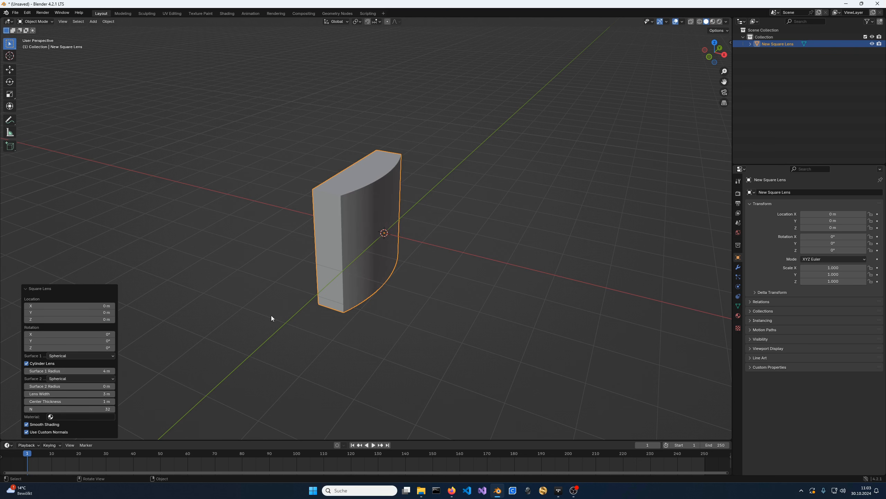
{"action": "middle_click_drag", "start_coordinate": [554, 230], "coordinate": [513, 220]}
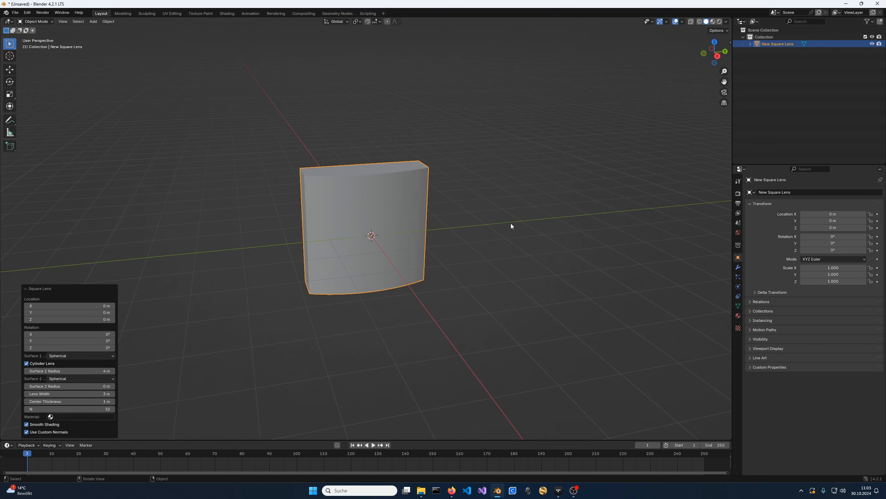
{"action": "key", "text": "KP_7"}
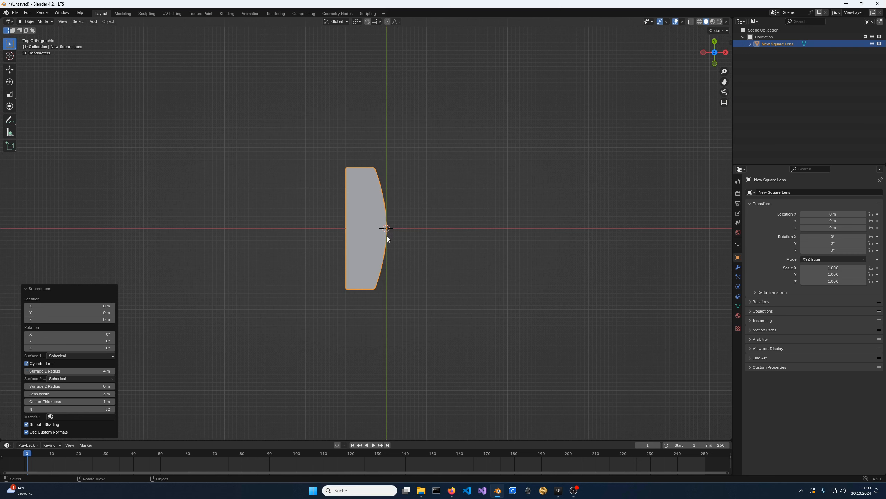
{"action": "key", "text": "KP_1"}
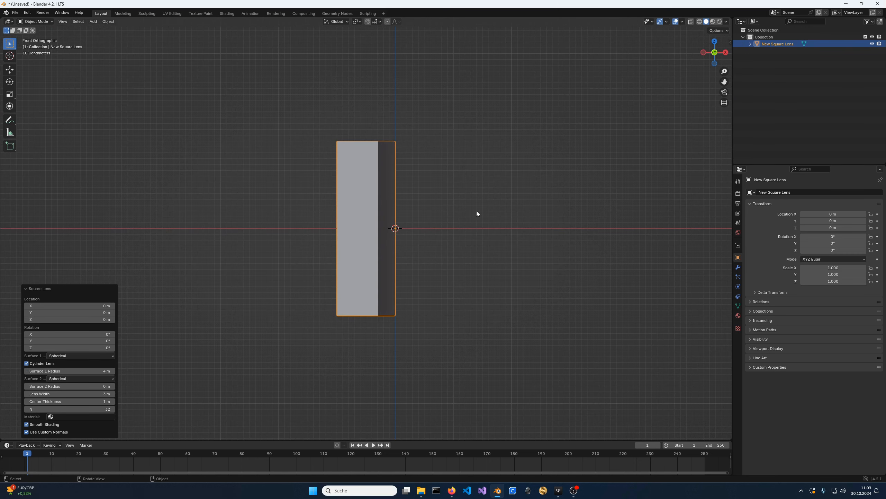
{"action": "middle_click_drag", "start_coordinate": [477, 213], "coordinate": [384, 246]}
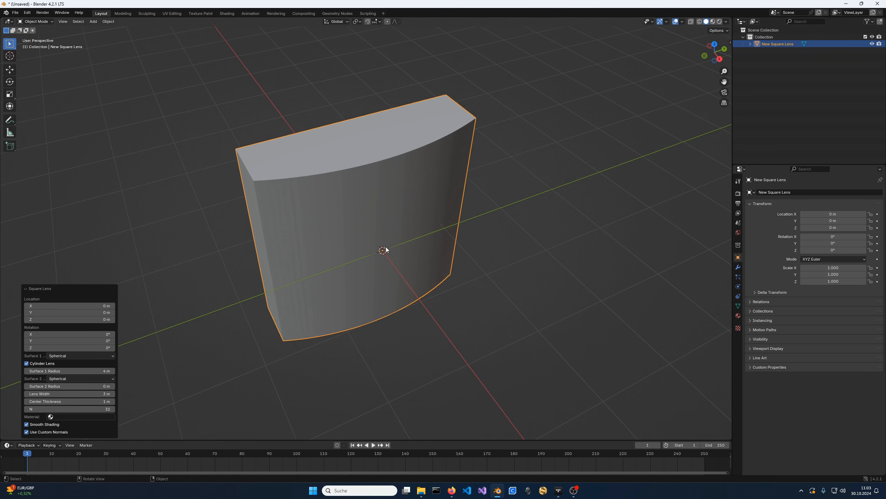
Delete the square lens and add an OptiCore Mirror in its place.
{"action": "key", "text": "Delete"}
{"action": "left_click", "coordinate": [93, 22]}
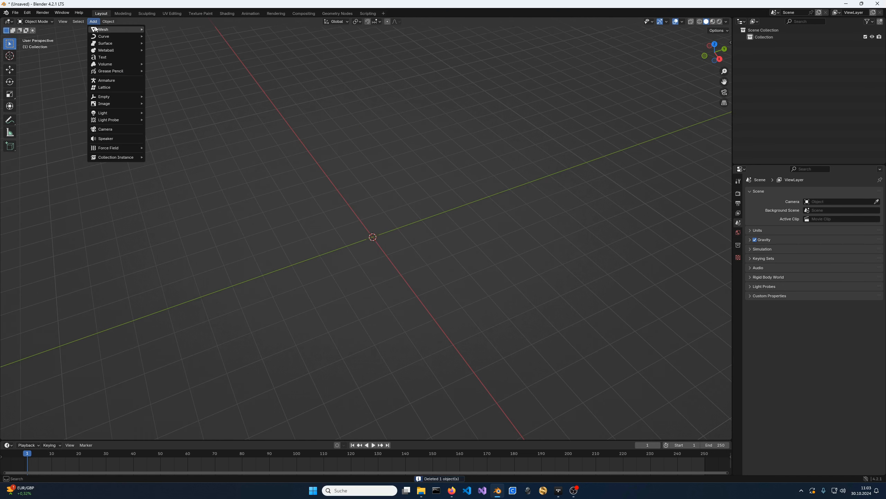
{"action": "mouse_move", "coordinate": [190, 103]}
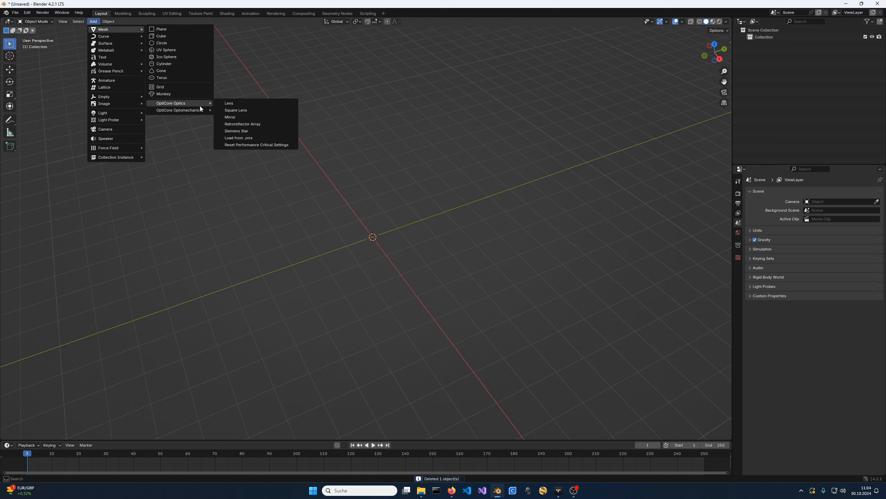
{"action": "left_click", "coordinate": [254, 118]}
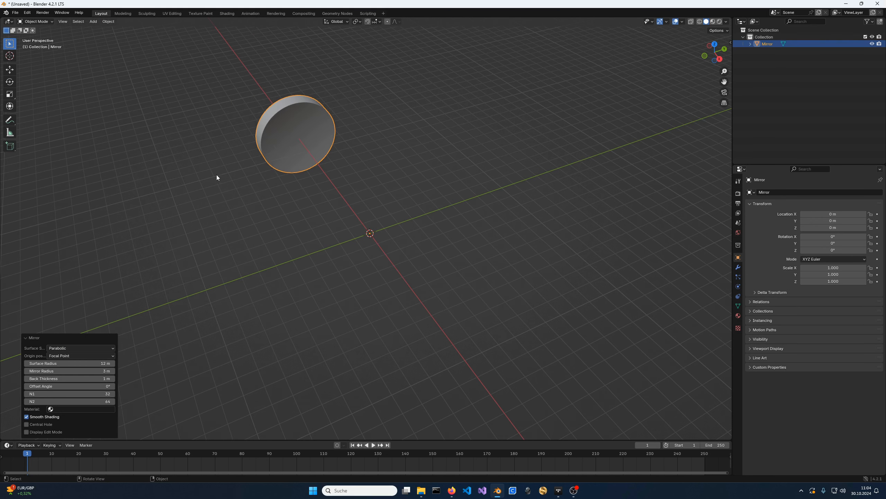
{"action": "middle_click_drag", "start_coordinate": [217, 175], "coordinate": [254, 183]}
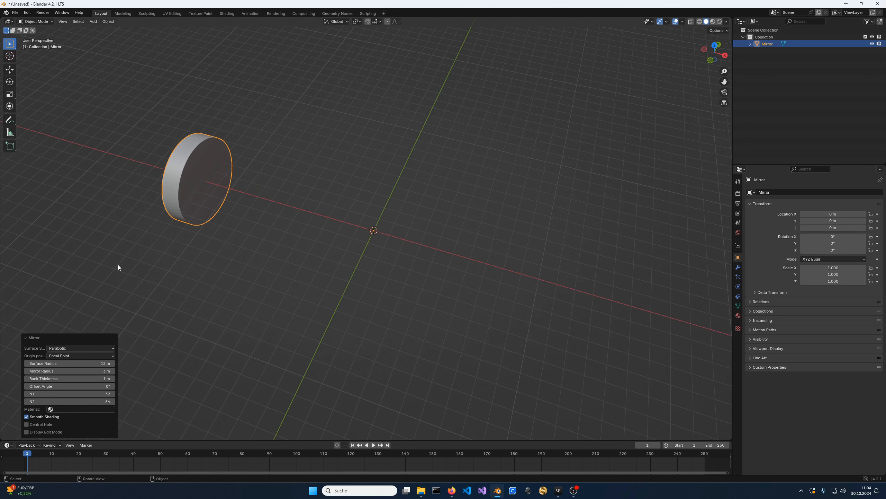
Check the mirror's surface shape options, try Mirror Center as its origin position and return it to Focal Point.
{"action": "left_click", "coordinate": [68, 347]}
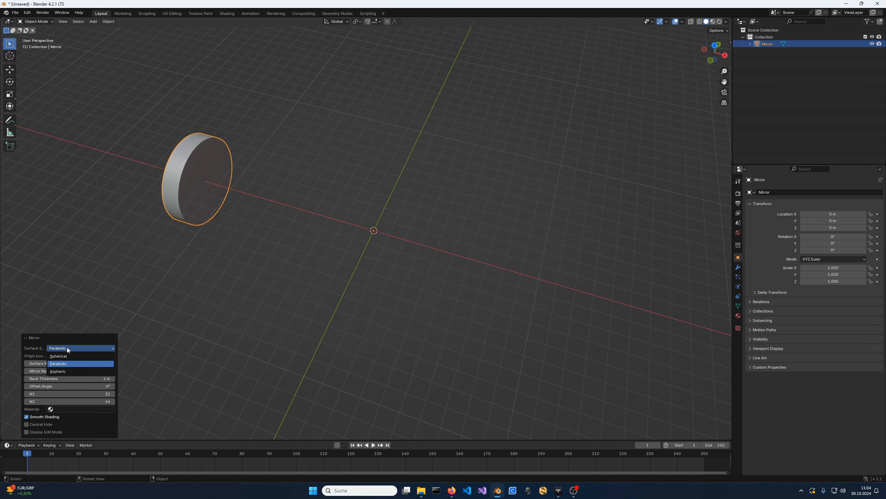
{"action": "left_click", "coordinate": [68, 347]}
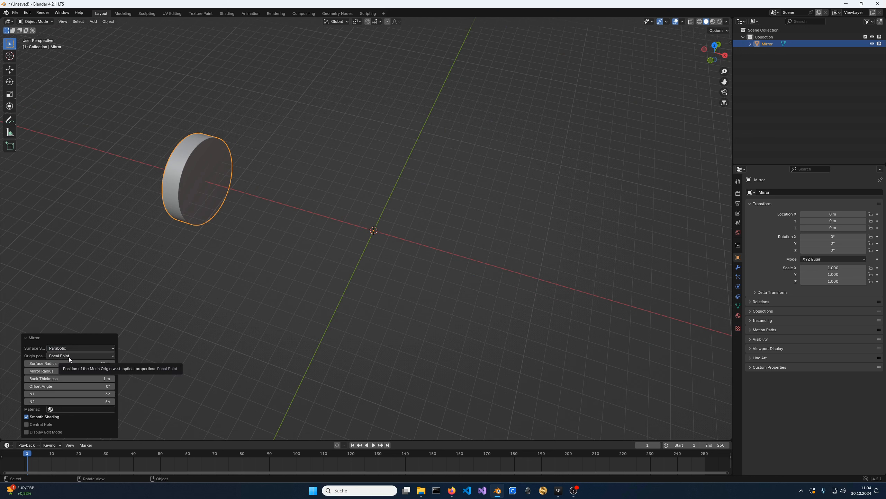
{"action": "left_click", "coordinate": [68, 357]}
{"action": "left_click", "coordinate": [72, 369]}
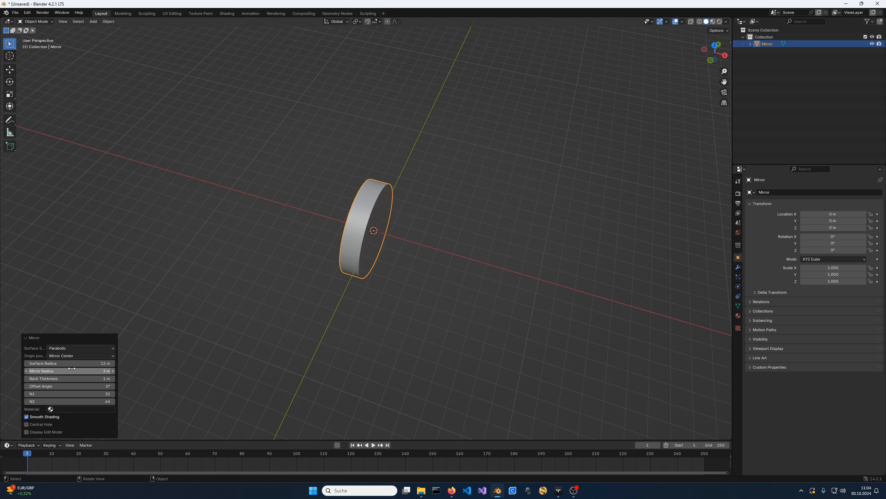
{"action": "left_click", "coordinate": [69, 356]}
{"action": "left_click", "coordinate": [70, 363]}
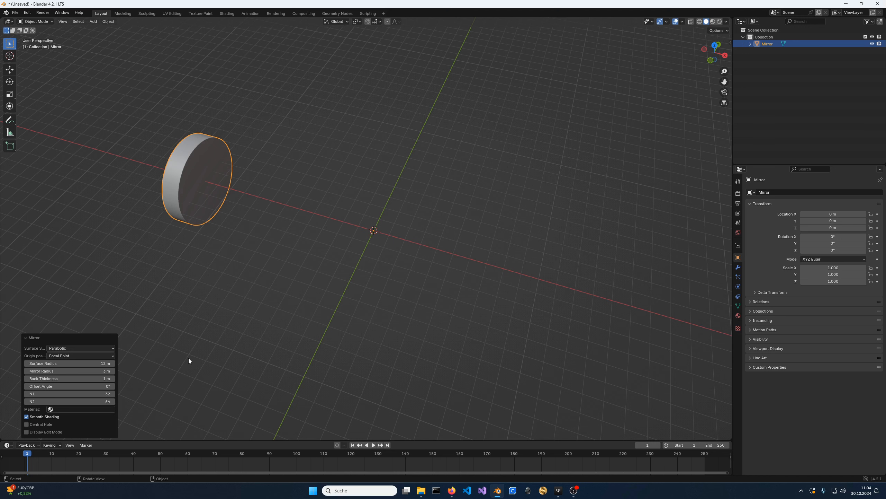
Try an Offset Angle of 45° on the parabolic mirror and view its off-axis shape.
{"action": "left_click", "coordinate": [100, 386]}
{"action": "type", "text": "45"}
{"action": "key", "text": "Return"}
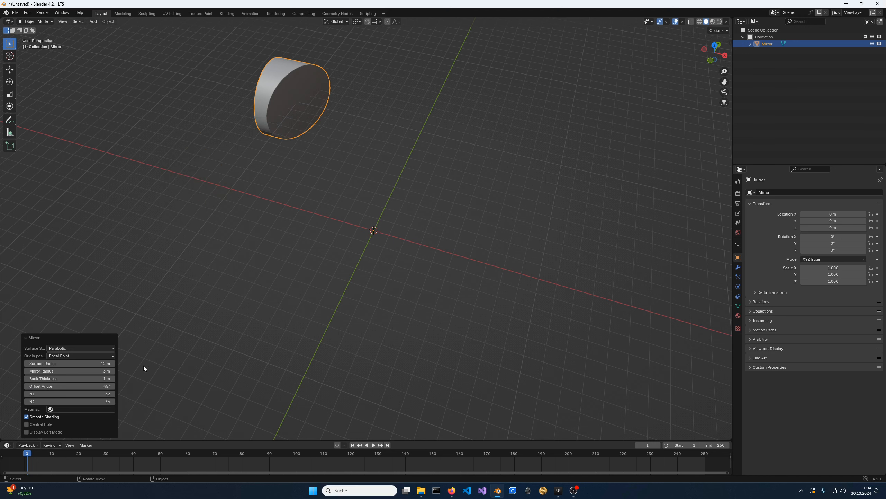
{"action": "middle_click_drag", "start_coordinate": [364, 224], "coordinate": [337, 204]}
{"action": "middle_click_drag", "start_coordinate": [349, 199], "coordinate": [274, 250], "text": "shift"}
Try the Aspheric surface shape on the mirror and switch it back to Parabolic.
{"action": "left_click", "coordinate": [81, 348]}
{"action": "left_click", "coordinate": [66, 379]}
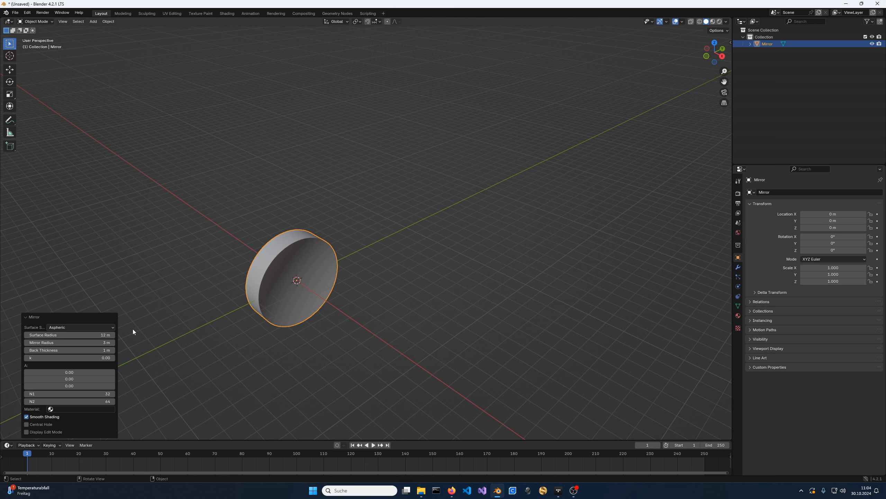
{"action": "left_click", "coordinate": [106, 327]}
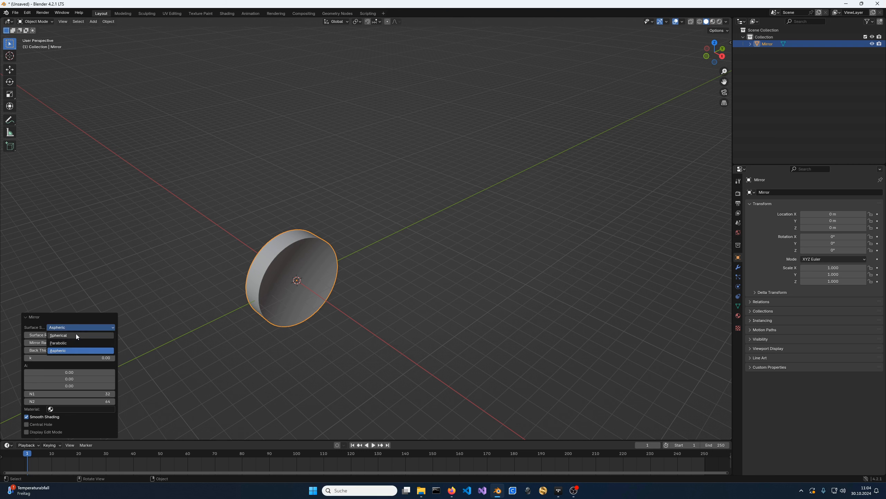
{"action": "left_click", "coordinate": [72, 342]}
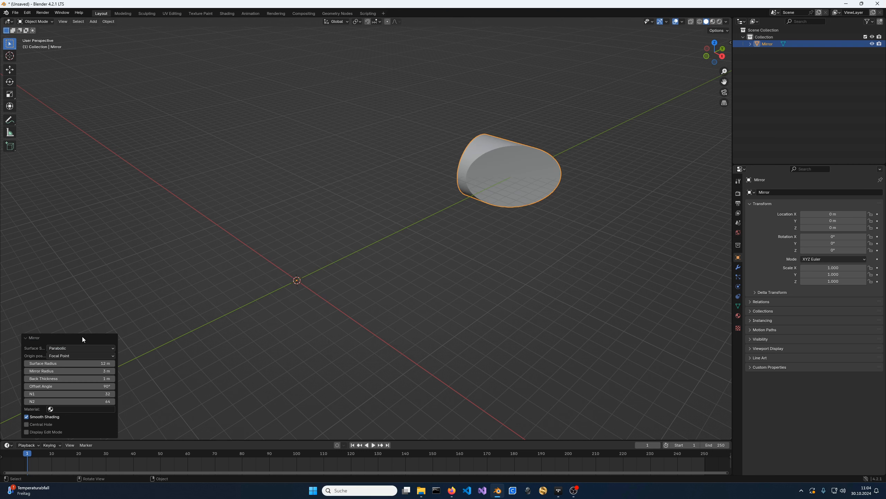
Set the parabolic mirror's Offset Angle to 0°.
{"action": "left_click", "coordinate": [94, 385]}
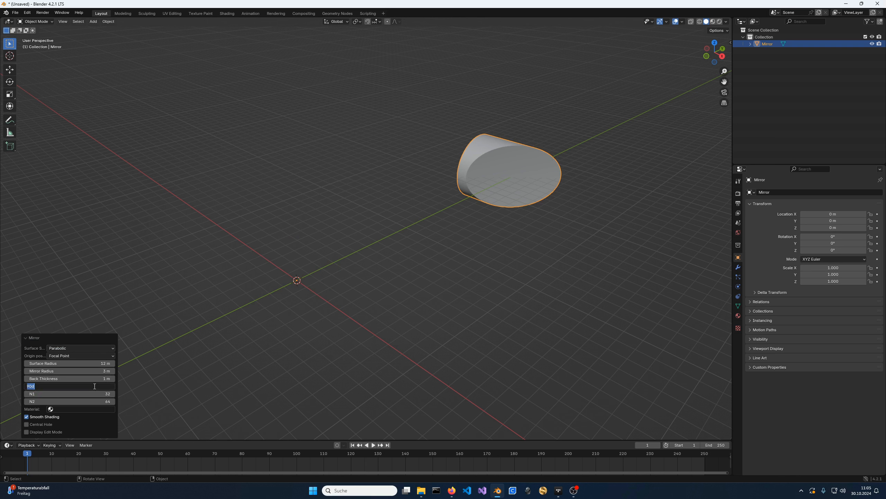
{"action": "type", "text": "0"}
{"action": "key", "text": "Return"}
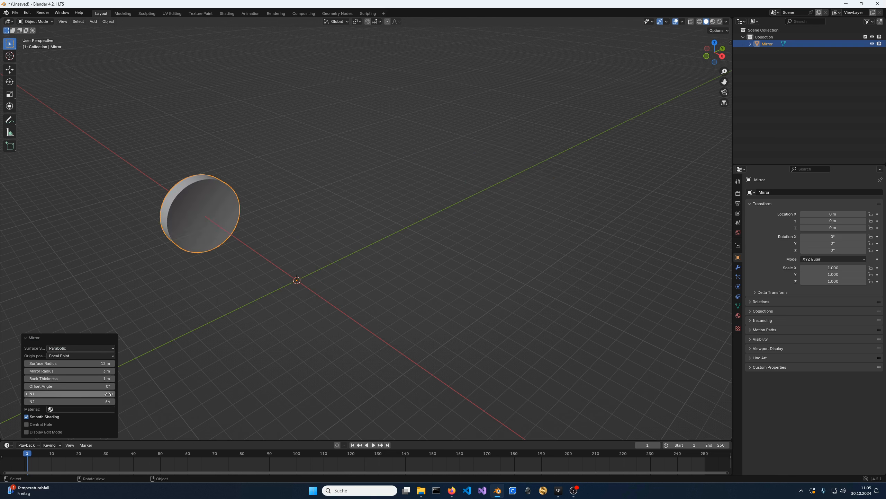
Enable the parabolic mirror's Central Hole with a hole radius of 1.7 m and view the opening from different angles.
{"action": "left_click", "coordinate": [35, 425]}
{"action": "left_click_drag", "start_coordinate": [36, 424], "coordinate": [222, 347]}
{"action": "middle_click_drag", "start_coordinate": [222, 348], "coordinate": [274, 319]}
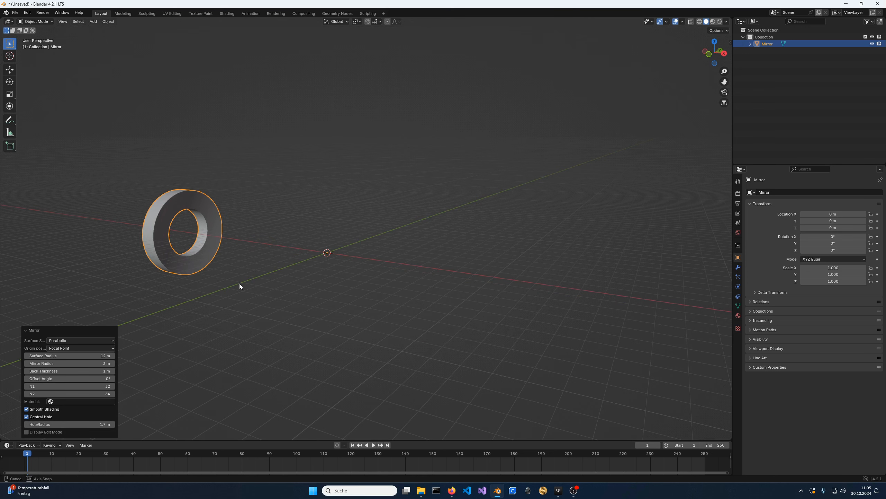
{"action": "middle_click_drag", "start_coordinate": [240, 285], "coordinate": [214, 298]}
Switch the mirror's surface shape to Aspheric and turn off its Central Hole.
{"action": "left_click", "coordinate": [76, 341]}
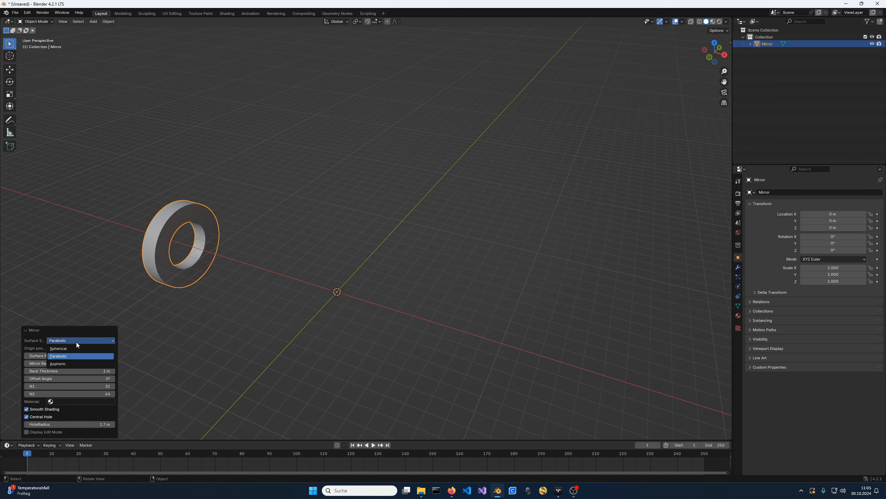
{"action": "left_click", "coordinate": [66, 364]}
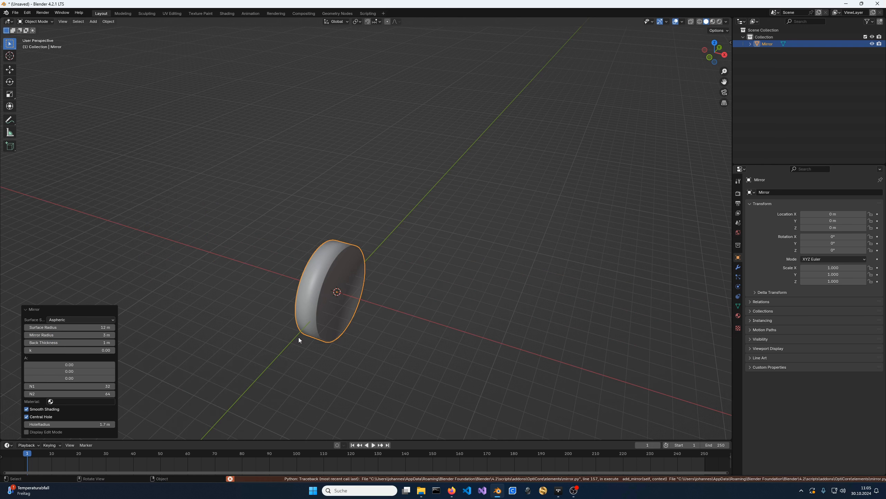
{"action": "left_click", "coordinate": [38, 417]}
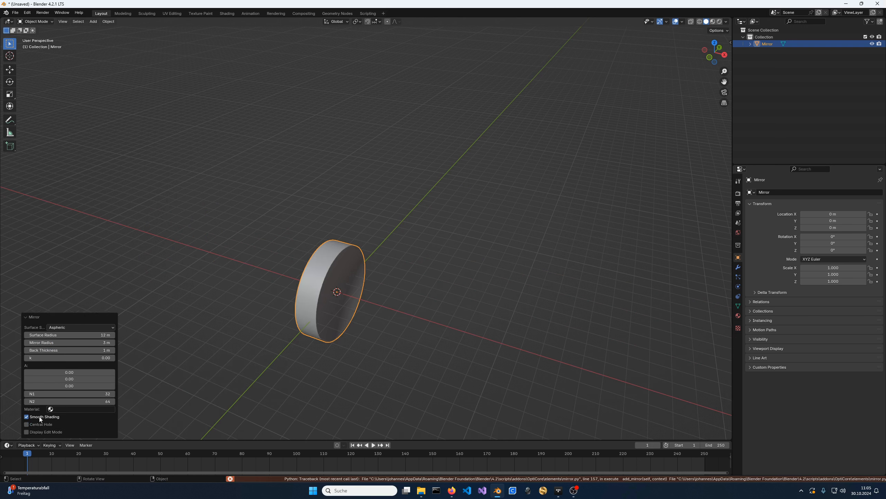
Try the Central Hole again on the aspheric mirror, turn it off, and check the mesh with Display Edit Mode.
{"action": "left_click", "coordinate": [39, 423]}
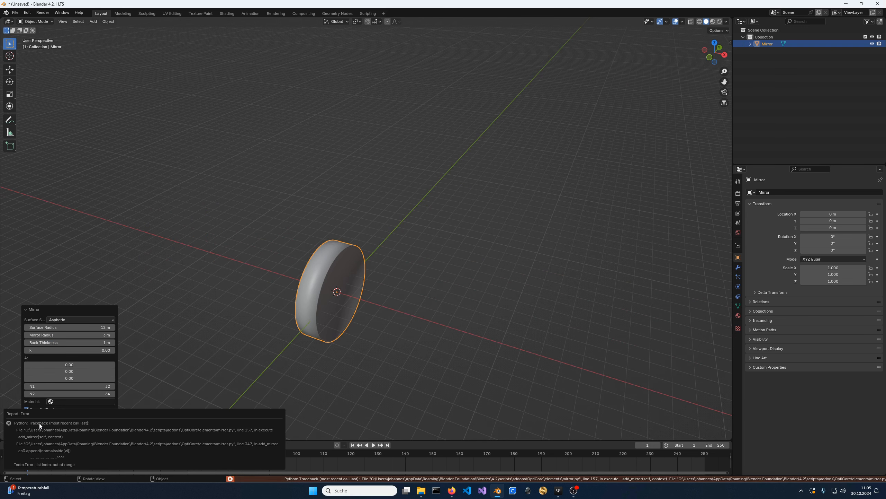
{"action": "left_click", "coordinate": [45, 418]}
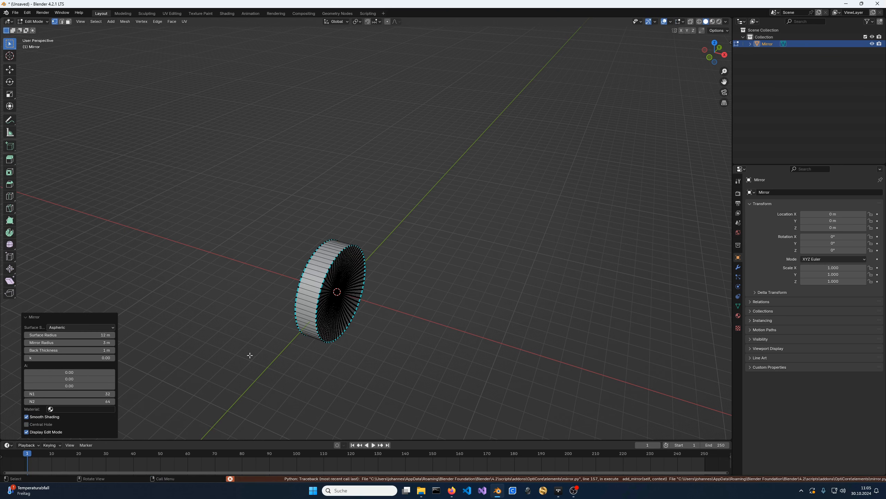
{"action": "left_click", "coordinate": [49, 430]}
{"action": "middle_click_drag", "start_coordinate": [278, 336], "coordinate": [238, 346]}
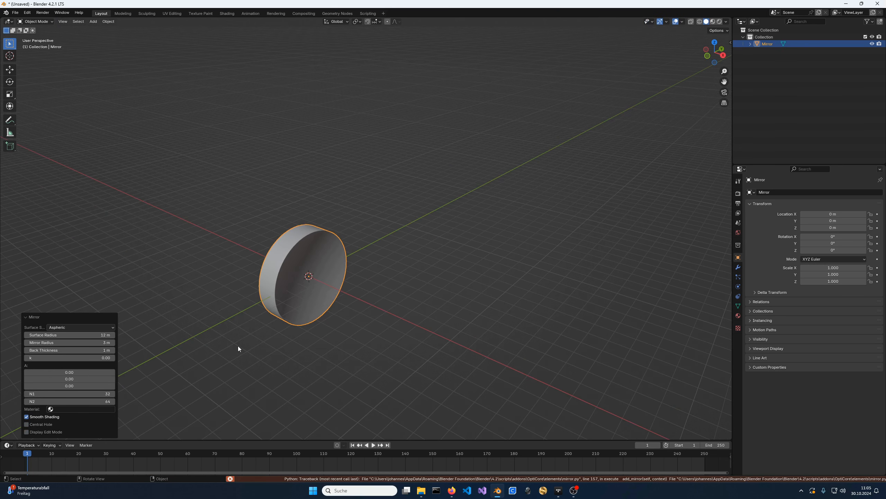
Delete the mirror and add an OptiCore Retroreflector Array.
{"action": "key", "text": "Delete"}
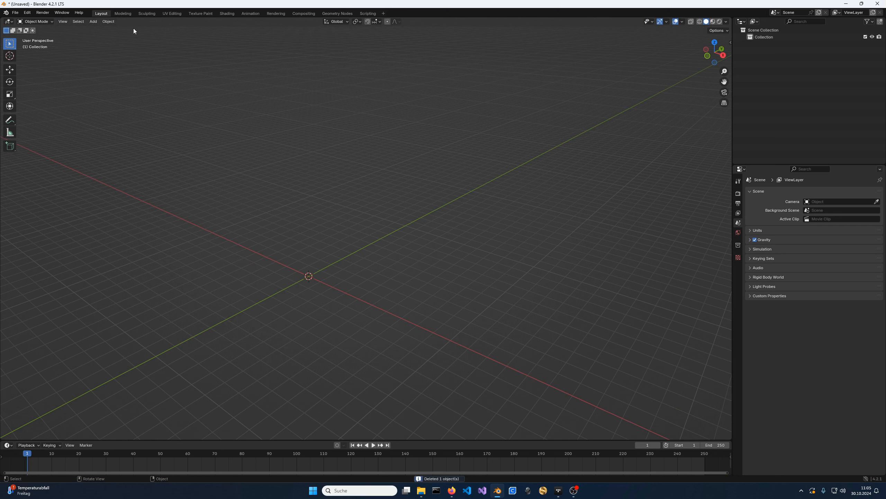
{"action": "left_click", "coordinate": [93, 22]}
{"action": "mouse_move", "coordinate": [99, 29]}
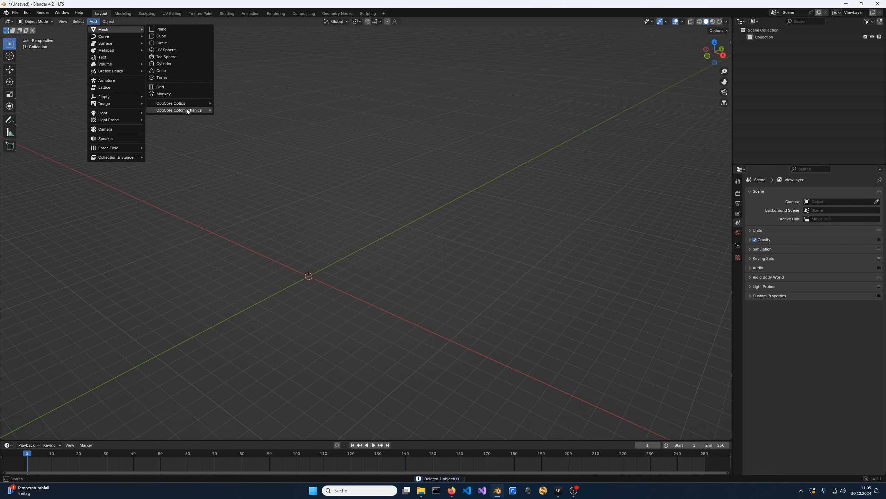
{"action": "mouse_move", "coordinate": [185, 107]}
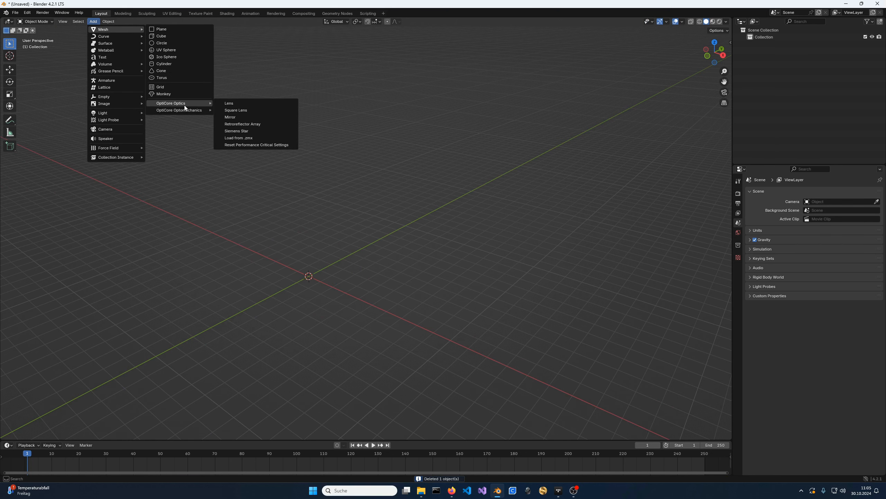
{"action": "left_click", "coordinate": [263, 123]}
Examine the cube corner pattern of the retroreflector array from several angles and in top view.
{"action": "scroll", "coordinate": [258, 142], "scroll_direction": "down", "scroll_amount": 4}
{"action": "middle_click_drag", "start_coordinate": [242, 168], "coordinate": [284, 209]}
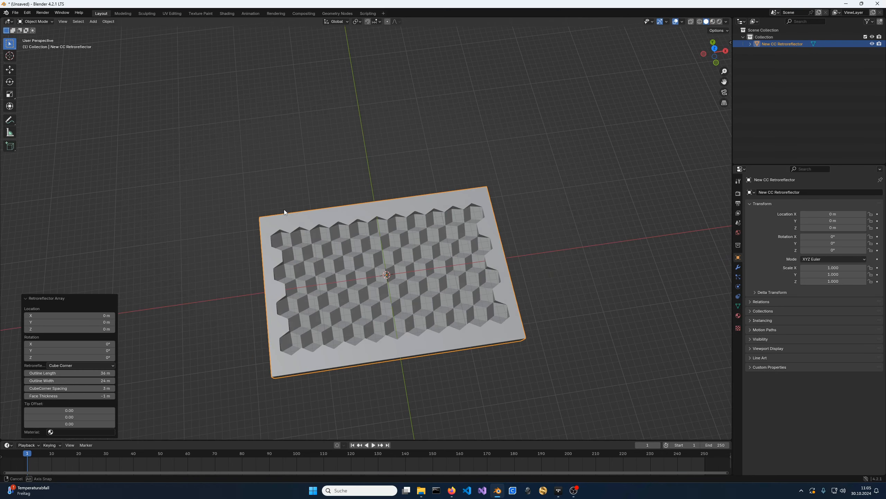
{"action": "scroll", "coordinate": [325, 249], "scroll_direction": "up", "scroll_amount": 1}
{"action": "middle_click_drag", "start_coordinate": [331, 257], "coordinate": [338, 263]}
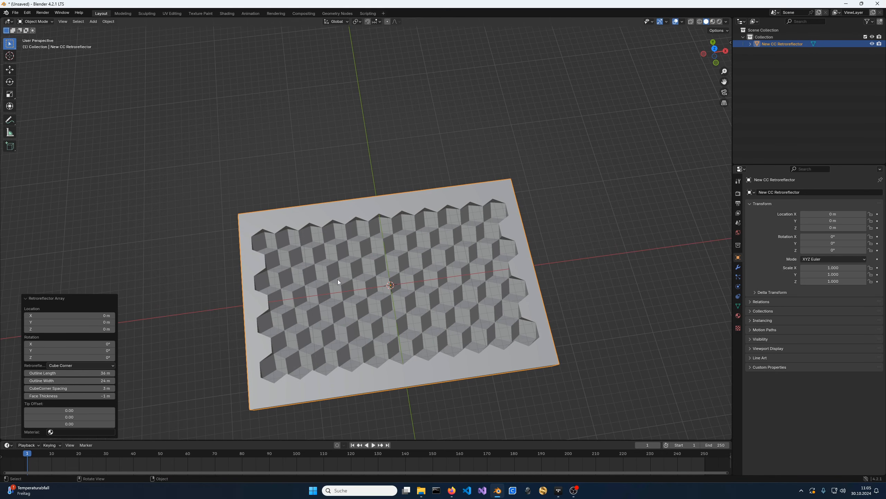
{"action": "middle_click_drag", "start_coordinate": [372, 275], "coordinate": [385, 271]}
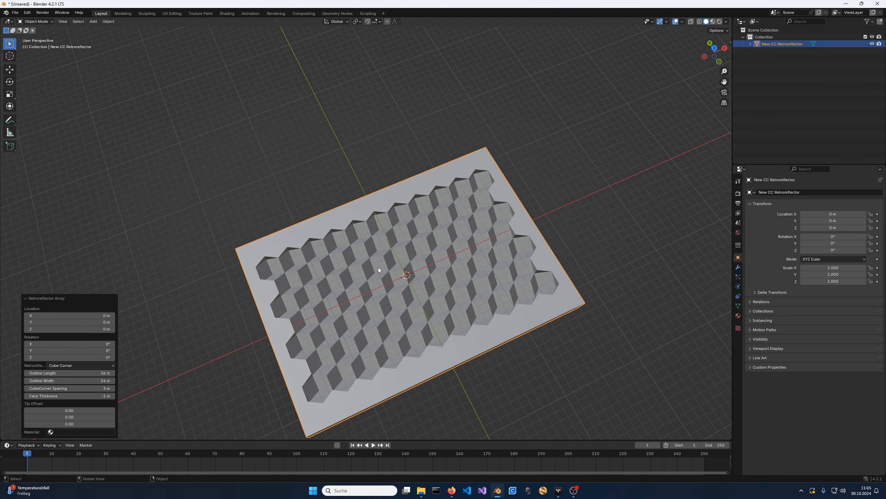
{"action": "middle_click_drag", "start_coordinate": [453, 255], "coordinate": [440, 261]}
{"action": "scroll", "coordinate": [443, 260], "scroll_direction": "down", "scroll_amount": 2}
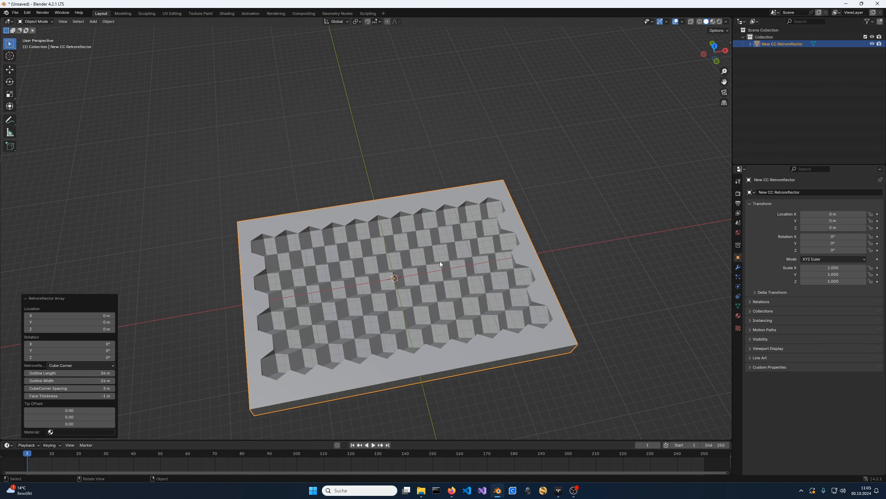
{"action": "key", "text": "KP_7"}
{"action": "scroll", "coordinate": [417, 277], "scroll_direction": "up", "scroll_amount": 2}
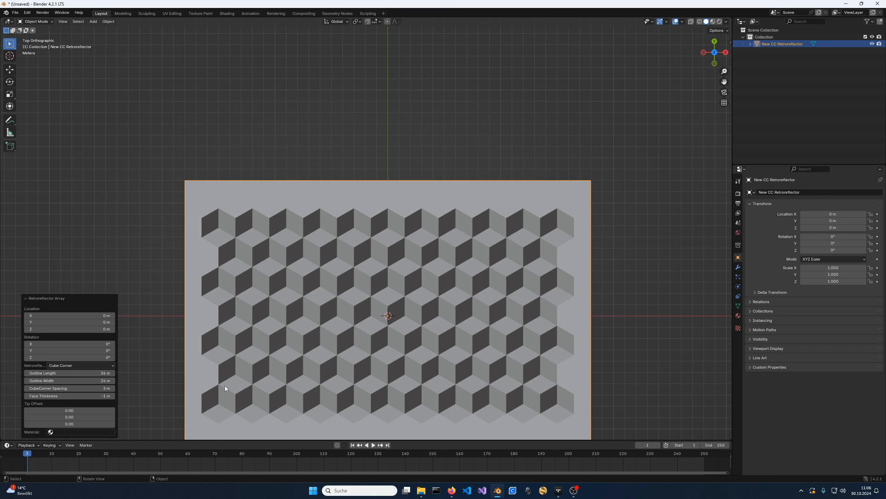
Try Tip Offset values of 0.54, 1.00 and -1.00 on the retroreflector array, and reset all three to 0.
{"action": "mouse_move", "coordinate": [79, 409]}
{"action": "left_mouse_down"}
{"action": "mouse_move", "coordinate": [100, 409]}
{"action": "mouse_move", "coordinate": [74, 409]}
{"action": "mouse_move", "coordinate": [90, 409]}
{"action": "mouse_move", "coordinate": [100, 416]}
{"action": "mouse_move", "coordinate": [85, 423]}
{"action": "mouse_move", "coordinate": [99, 424]}
{"action": "mouse_move", "coordinate": [58, 423]}
{"action": "left_mouse_up"}
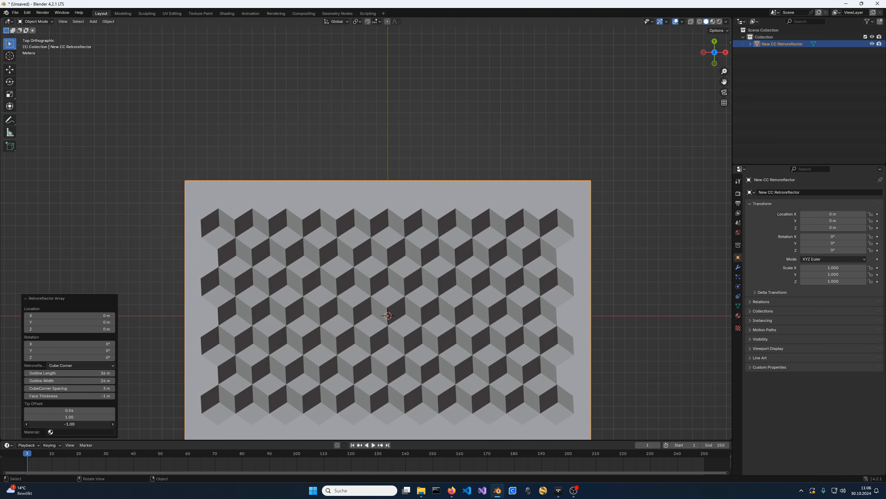
{"action": "left_click", "coordinate": [74, 410]}
{"action": "type", "text": "0"}
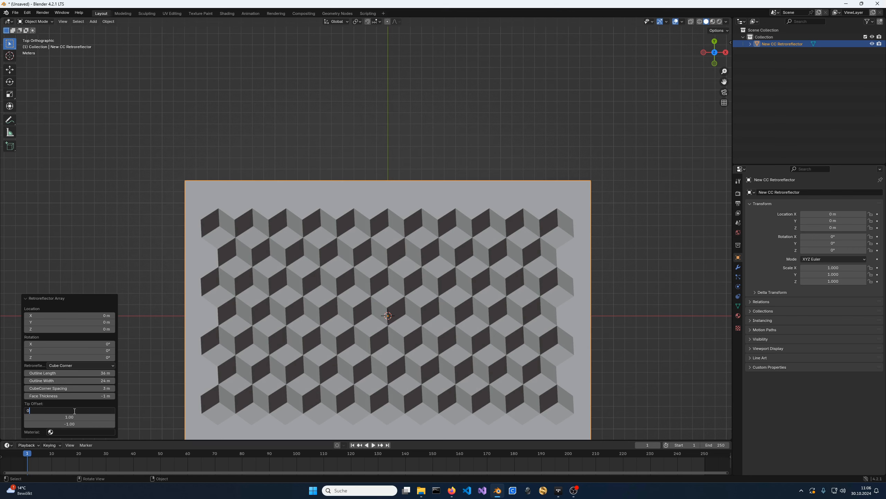
{"action": "key", "text": "Tab"}
{"action": "type", "text": "0"}
{"action": "key", "text": "Tab"}
{"action": "type", "text": "0"}
{"action": "key", "text": "Return"}
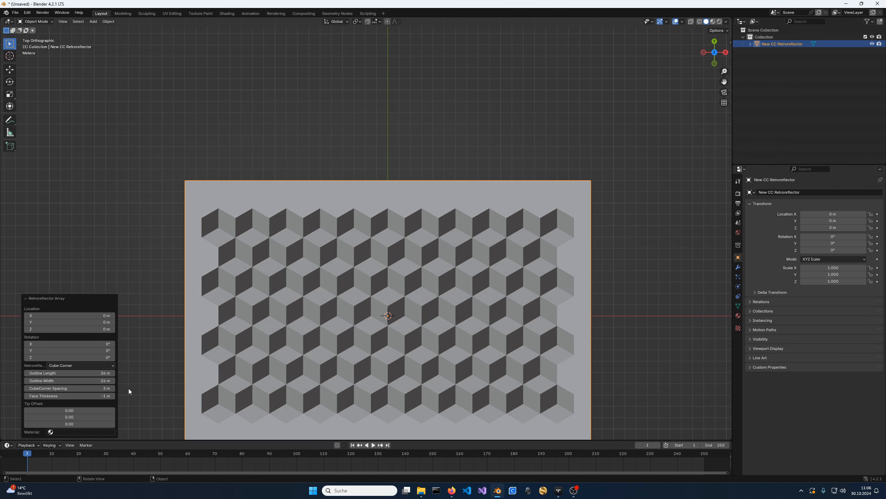
Delete the retroreflector array and add an OptiCore Siemens Star.
{"action": "scroll", "coordinate": [326, 279], "scroll_direction": "down", "scroll_amount": 2}
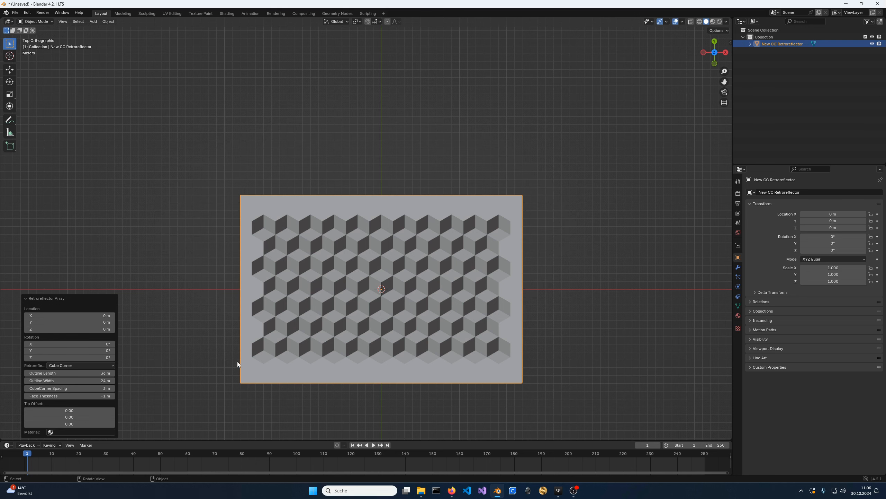
{"action": "middle_click_drag", "start_coordinate": [243, 368], "coordinate": [315, 356]}
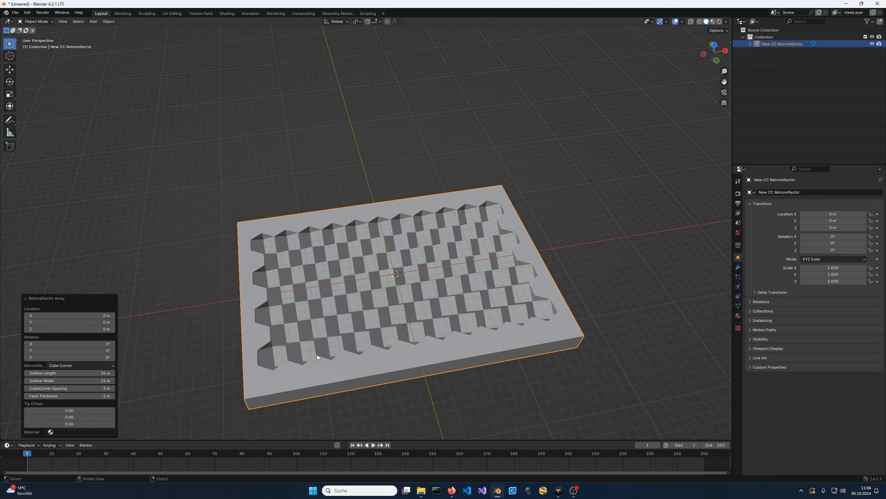
{"action": "key", "text": "Delete"}
{"action": "left_click", "coordinate": [93, 21]}
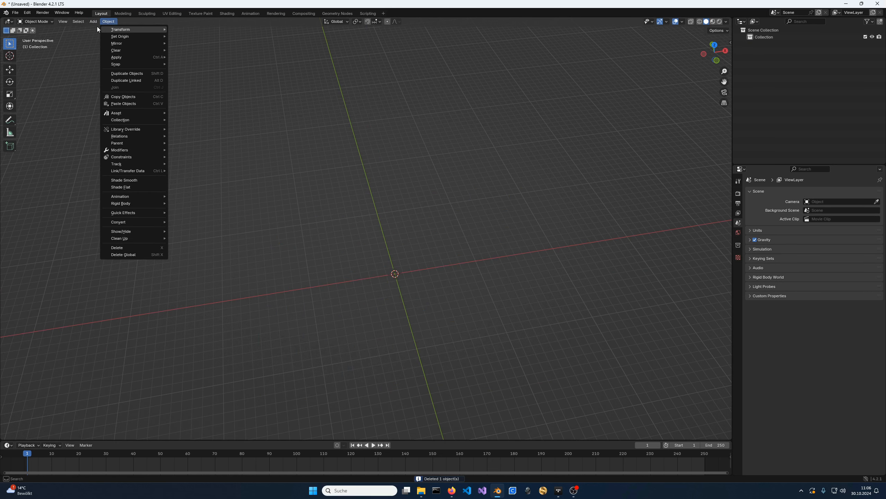
{"action": "left_click", "coordinate": [93, 22]}
{"action": "left_click", "coordinate": [93, 21]}
{"action": "mouse_move", "coordinate": [105, 29]}
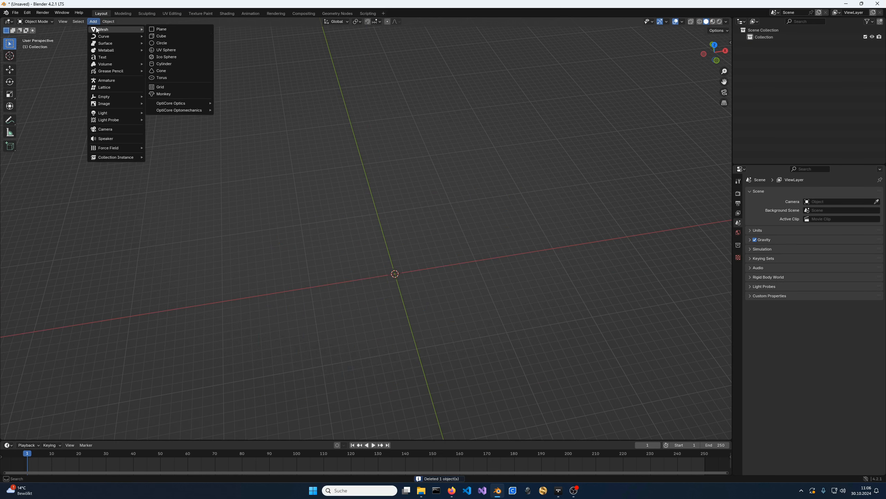
{"action": "mouse_move", "coordinate": [190, 103]}
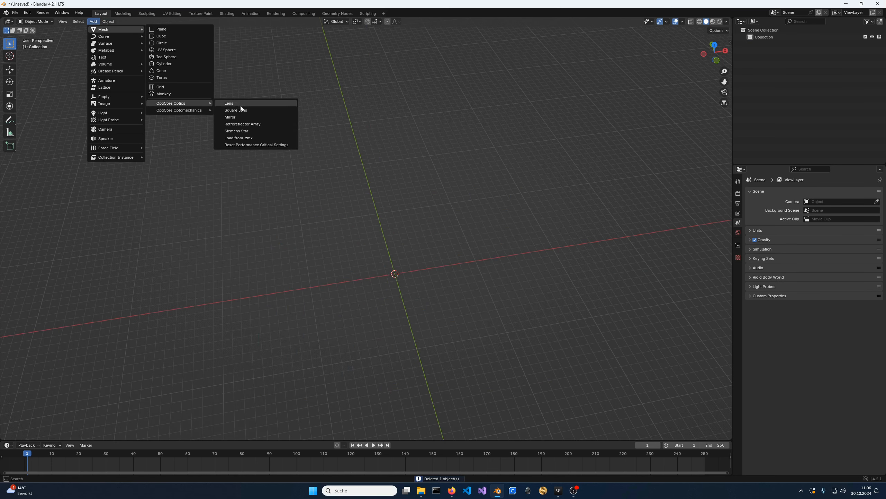
{"action": "left_click", "coordinate": [254, 129]}
Set the Siemens star's N to 8, its Star Radius to 7.6 m and its Thickness to 2 m.
{"action": "key", "text": "KP_7"}
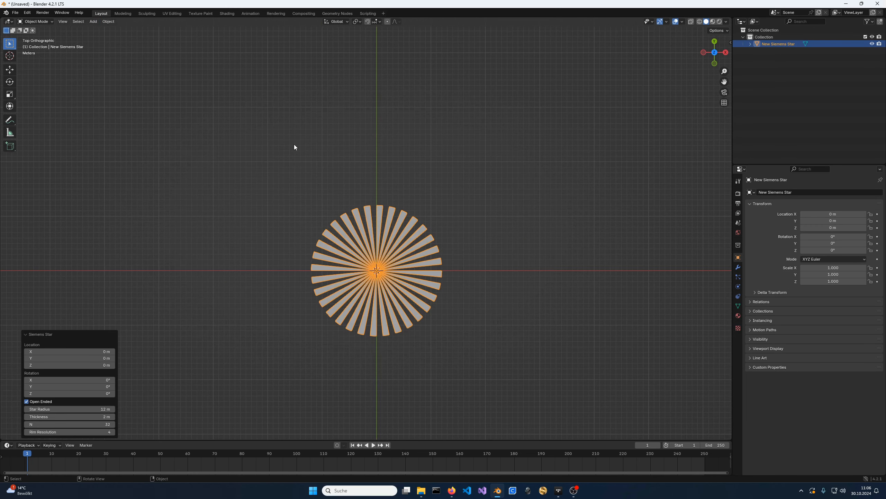
{"action": "scroll", "coordinate": [356, 270], "scroll_direction": "up", "scroll_amount": 3}
{"action": "middle_click_drag", "start_coordinate": [337, 253], "coordinate": [335, 190], "text": "shift"}
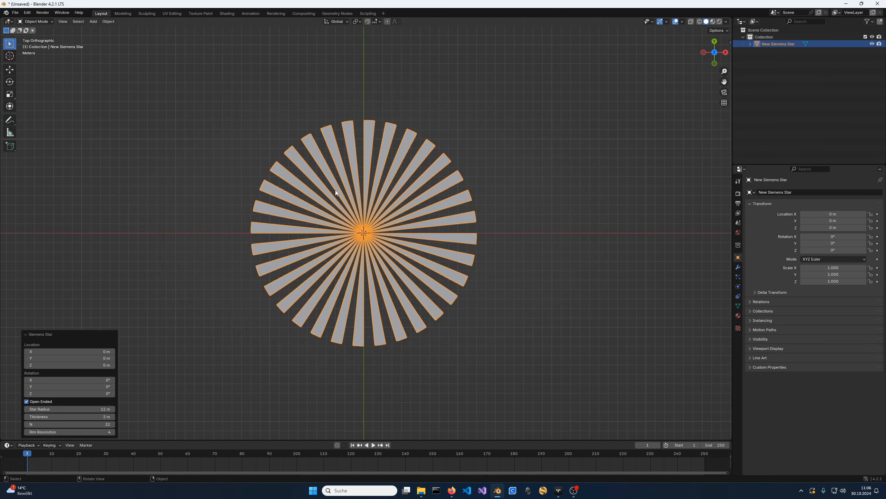
{"action": "scroll", "coordinate": [350, 218], "scroll_direction": "up", "scroll_amount": 1}
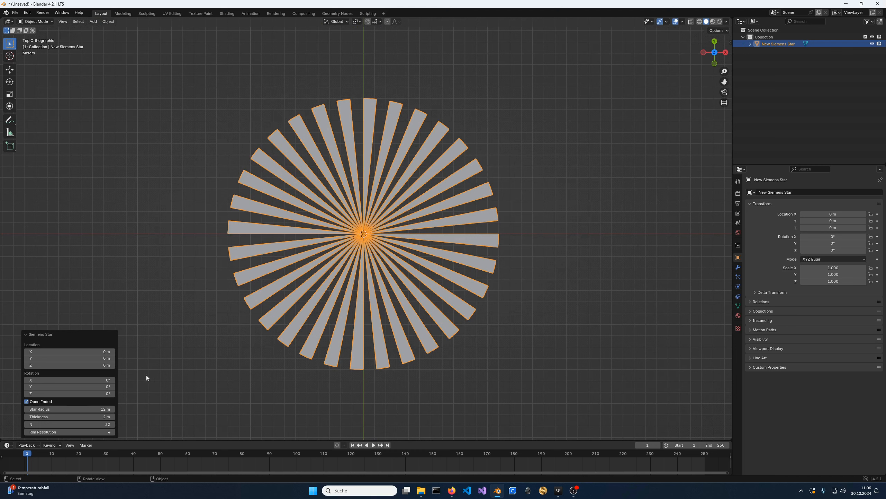
{"action": "mouse_move", "coordinate": [105, 424]}
{"action": "left_mouse_down"}
{"action": "mouse_move", "coordinate": [72, 424]}
{"action": "mouse_move", "coordinate": [92, 409]}
{"action": "mouse_move", "coordinate": [70, 409]}
{"action": "mouse_move", "coordinate": [107, 417]}
{"action": "left_mouse_up"}
{"action": "middle_click_drag", "start_coordinate": [307, 363], "coordinate": [318, 327]}
{"action": "left_click_drag", "start_coordinate": [98, 416], "coordinate": [87, 416]}
{"action": "left_click", "coordinate": [98, 416]}
{"action": "type", "text": "2"}
{"action": "key", "text": "Return"}
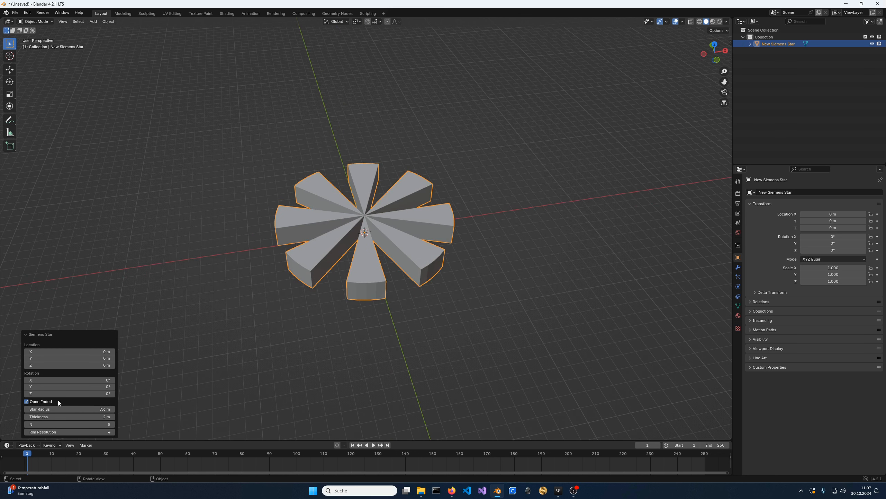
Try the Siemens star with Open Ended off and turn the option back on.
{"action": "left_click", "coordinate": [34, 401]}
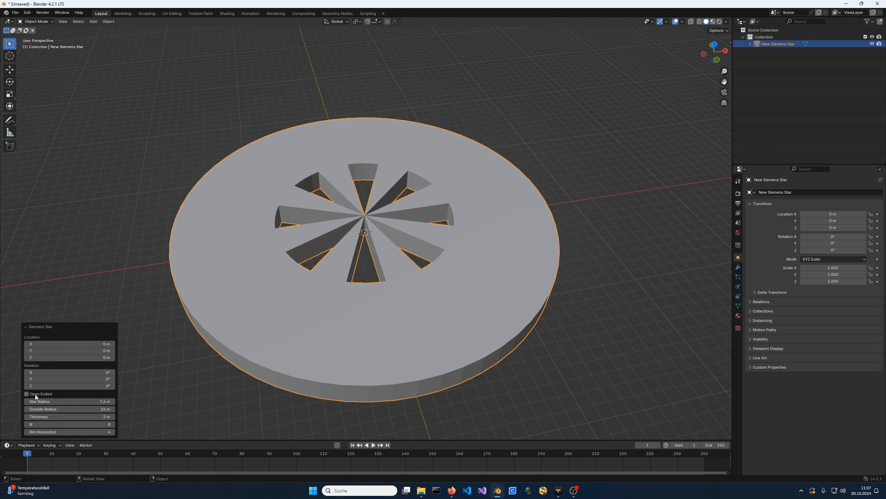
{"action": "left_click", "coordinate": [34, 394]}
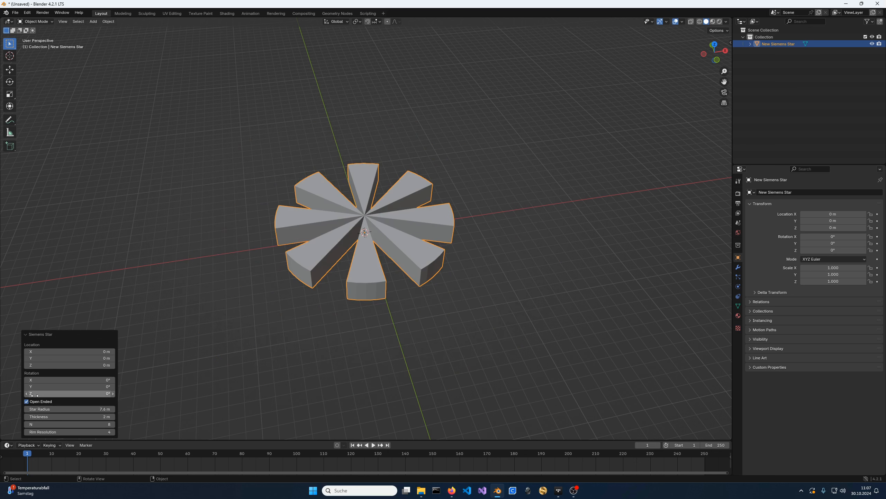
Try a Rim Resolution of 1 on the Siemens star, raise it to 8 and view the curved spoke ends.
{"action": "left_click", "coordinate": [103, 432]}
{"action": "type", "text": "1"}
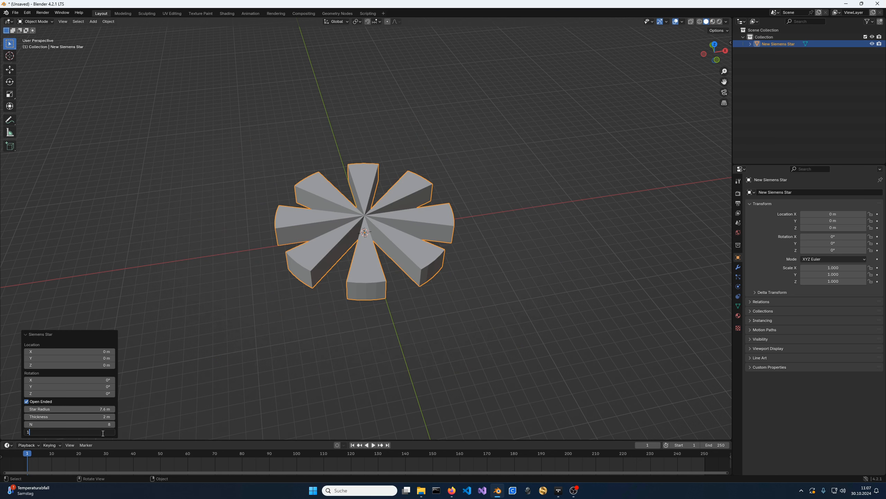
{"action": "key", "text": "Return"}
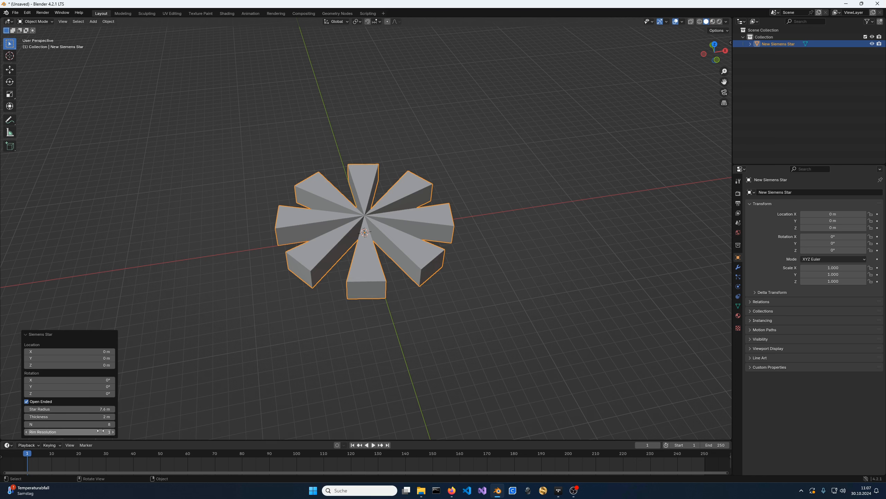
{"action": "left_click_drag", "start_coordinate": [101, 432], "coordinate": [126, 432]}
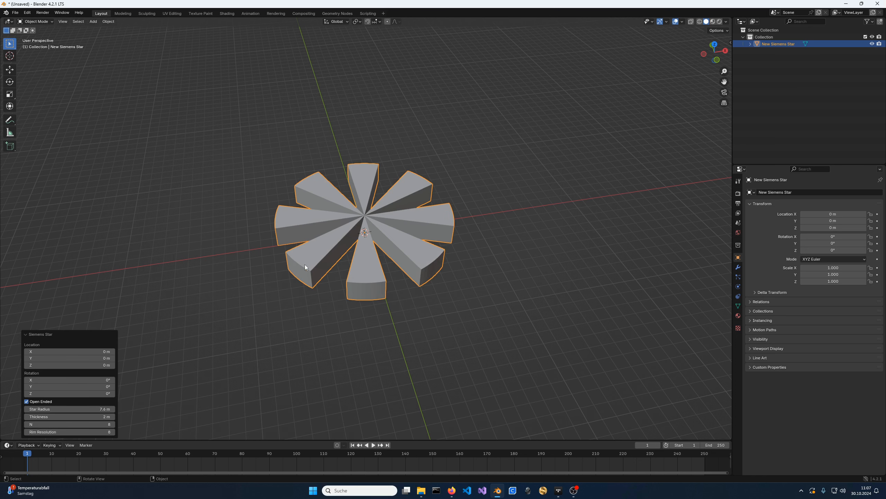
{"action": "middle_click_drag", "start_coordinate": [304, 265], "coordinate": [303, 291]}
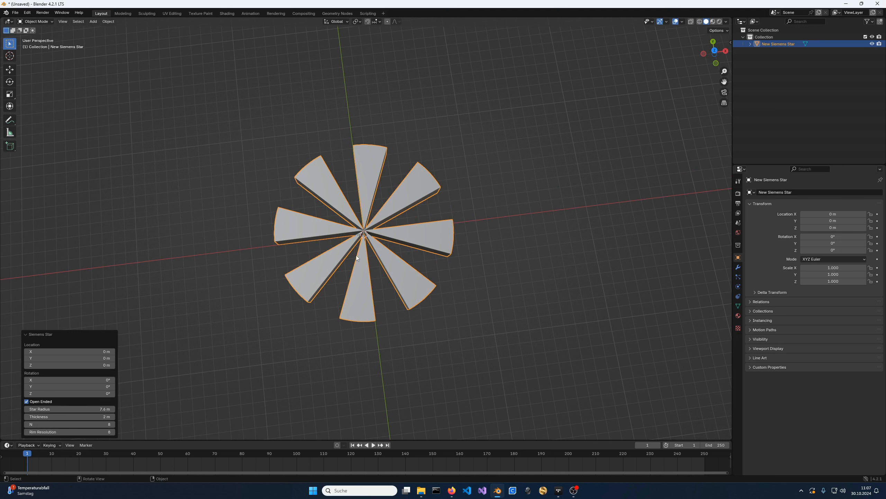
Delete the Siemens star and start an OptiCore import with Load from .zmx.
{"action": "key", "text": "Delete"}
{"action": "left_click", "coordinate": [108, 21]}
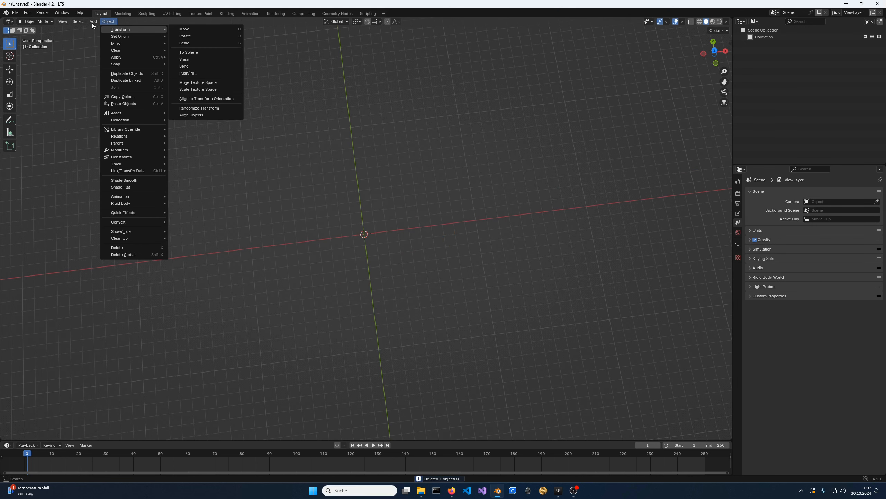
{"action": "mouse_move", "coordinate": [93, 22]}
{"action": "mouse_move", "coordinate": [121, 31]}
{"action": "mouse_move", "coordinate": [182, 104]}
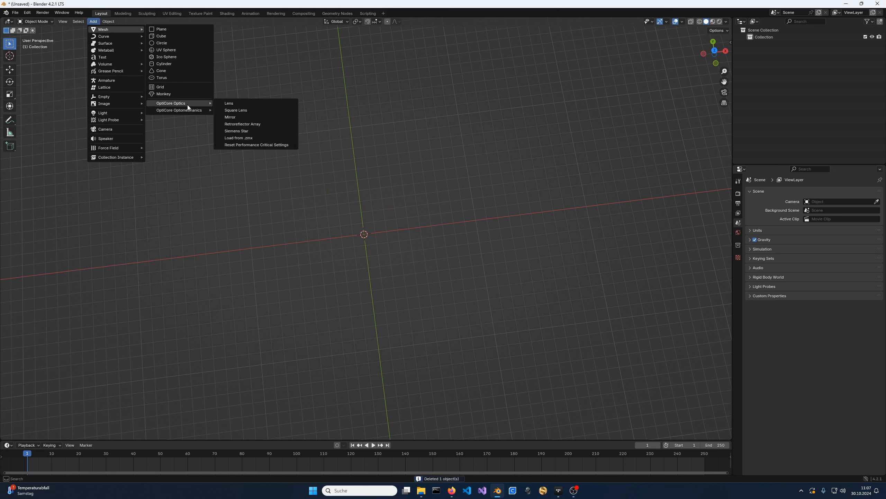
{"action": "left_click", "coordinate": [251, 138]}
{"action": "middle_click_drag", "start_coordinate": [252, 137], "coordinate": [286, 154]}
{"action": "key", "text": "KP_1"}
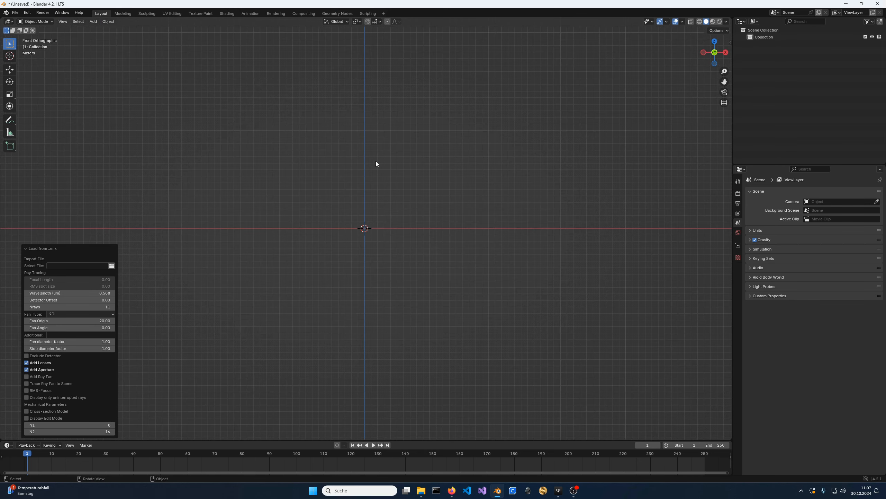
{"action": "middle_click_drag", "start_coordinate": [478, 145], "coordinate": [461, 161]}
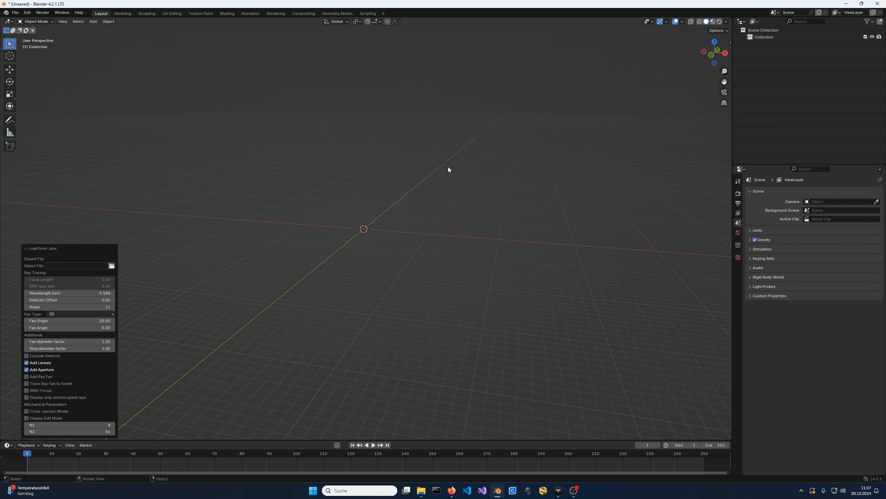
{"action": "left_click", "coordinate": [111, 266]}
{"action": "left_click", "coordinate": [302, 297]}
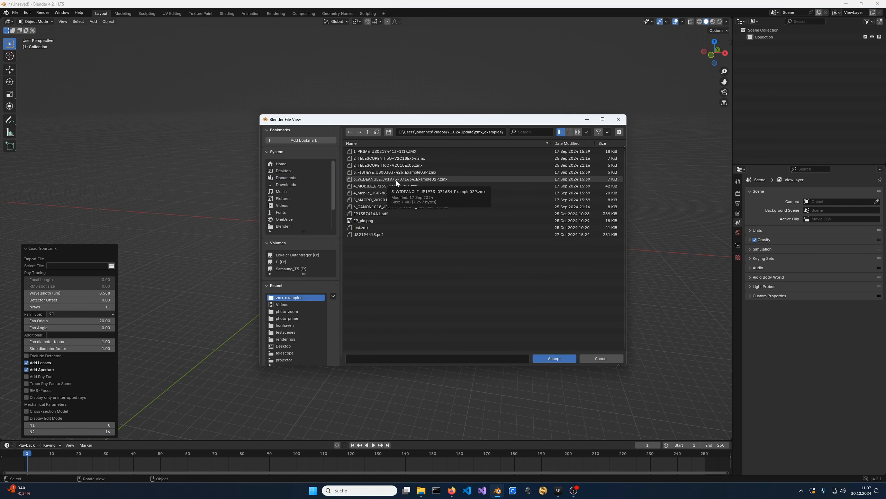
{"action": "double_click", "coordinate": [393, 179]}
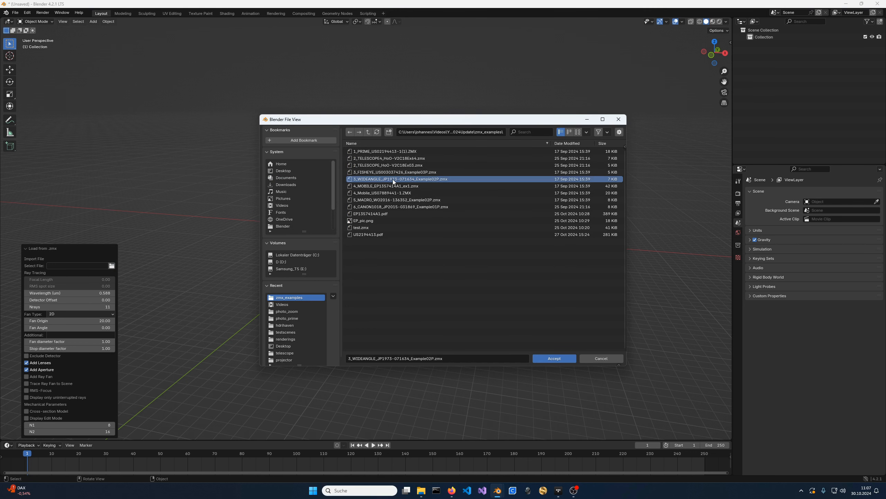
Turn on Cross-section Model and Display Edit Mode for the imported wide-angle lens.
{"action": "middle_click_drag", "start_coordinate": [245, 223], "coordinate": [300, 230]}
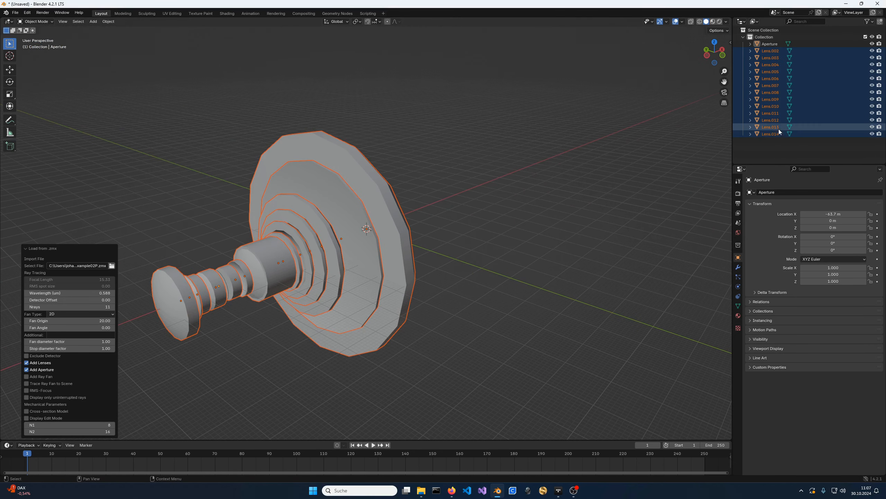
{"action": "middle_click_drag", "start_coordinate": [513, 263], "coordinate": [419, 290]}
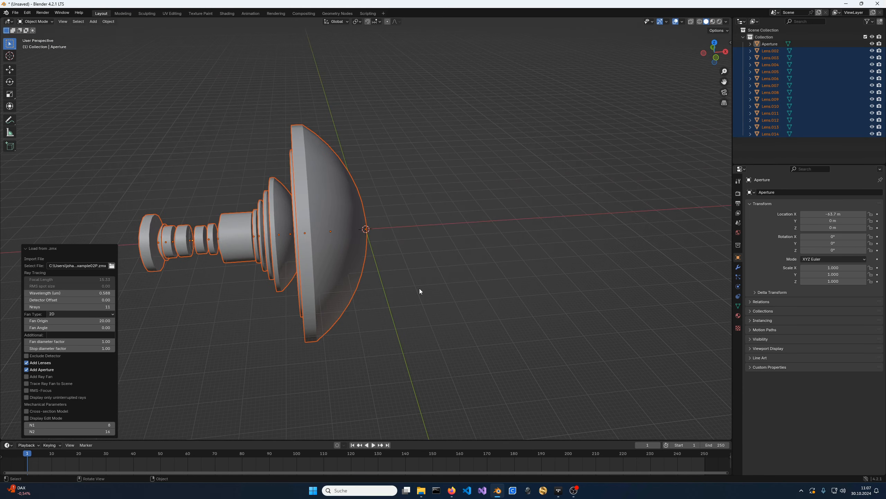
{"action": "left_click", "coordinate": [48, 413]}
{"action": "left_click", "coordinate": [47, 418]}
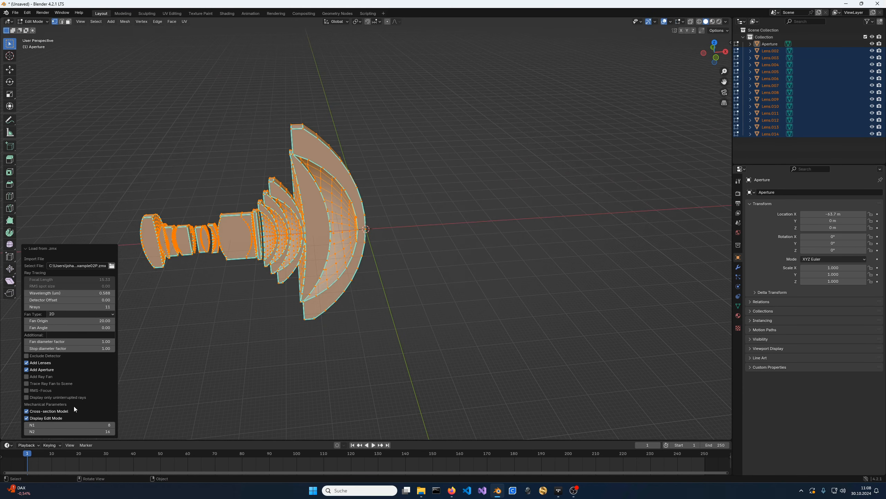
Add a ray fan to the wide-angle lens and set Nrays to 511.
{"action": "left_click", "coordinate": [38, 376]}
{"action": "left_click", "coordinate": [99, 306]}
{"action": "type", "text": "511"}
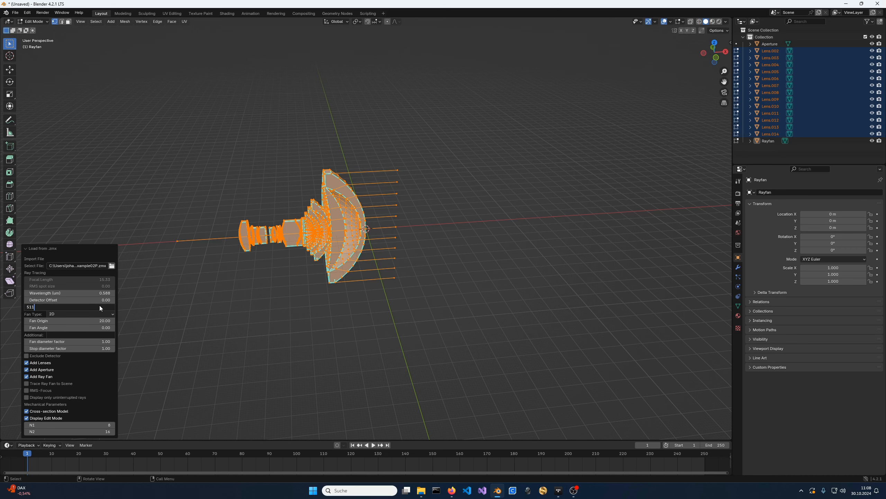
{"action": "key", "text": "Return"}
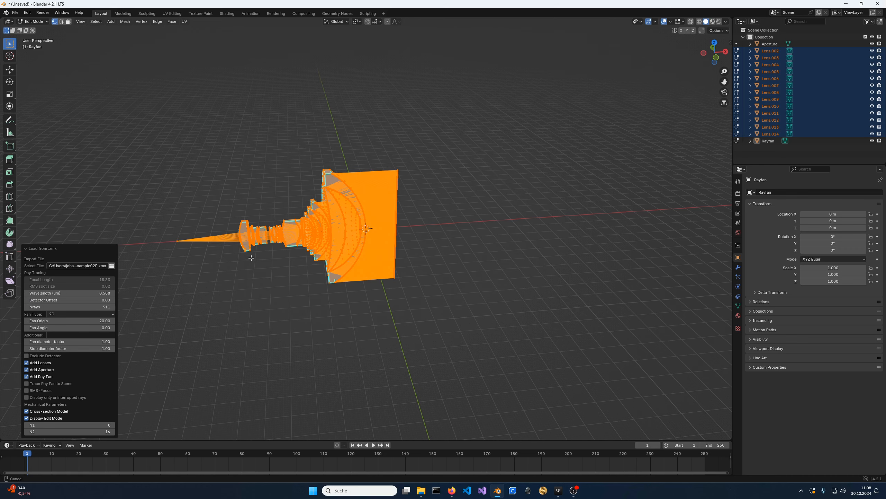
View the traced lens system from the front and turn on RMS-Focus.
{"action": "middle_click_drag", "start_coordinate": [252, 257], "coordinate": [334, 213], "text": "shift"}
{"action": "key", "text": "KP_1"}
{"action": "scroll", "coordinate": [335, 213], "scroll_direction": "up", "scroll_amount": 6}
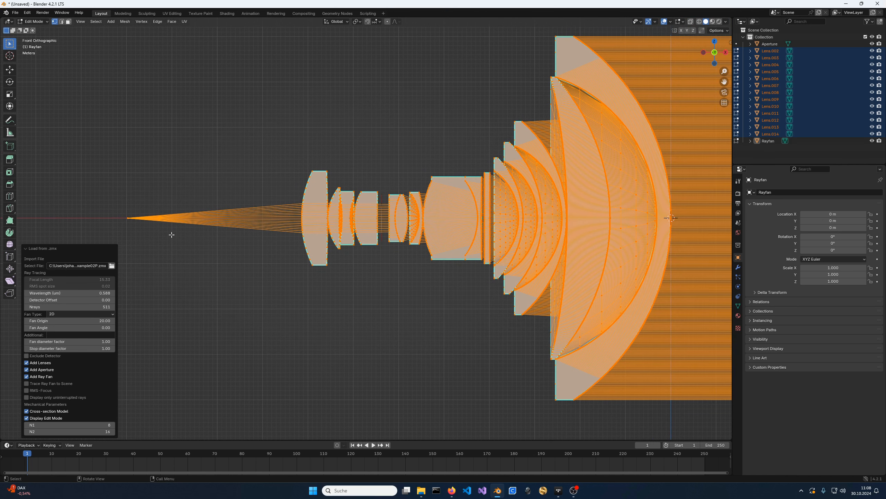
{"action": "middle_click_drag", "start_coordinate": [352, 296], "coordinate": [324, 301], "text": "shift"}
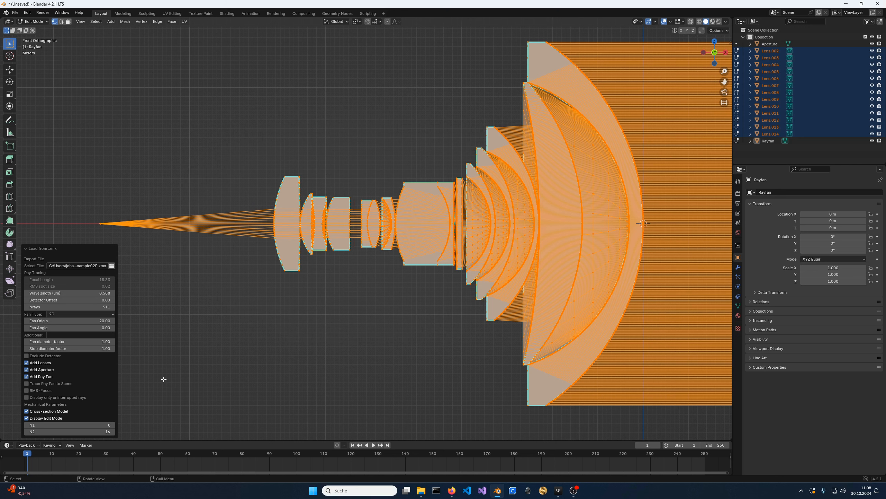
{"action": "left_click", "coordinate": [38, 389]}
Try Stop diameter factors of 0.5 and 0.2, inspect the aperture opening, and restore the factor to 1.
{"action": "left_click", "coordinate": [105, 347]}
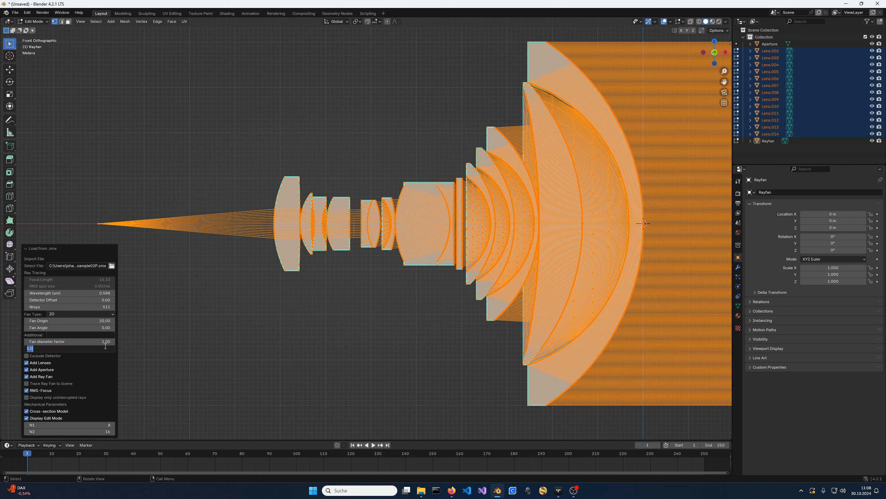
{"action": "type", "text": "0.5"}
{"action": "key", "text": "Return"}
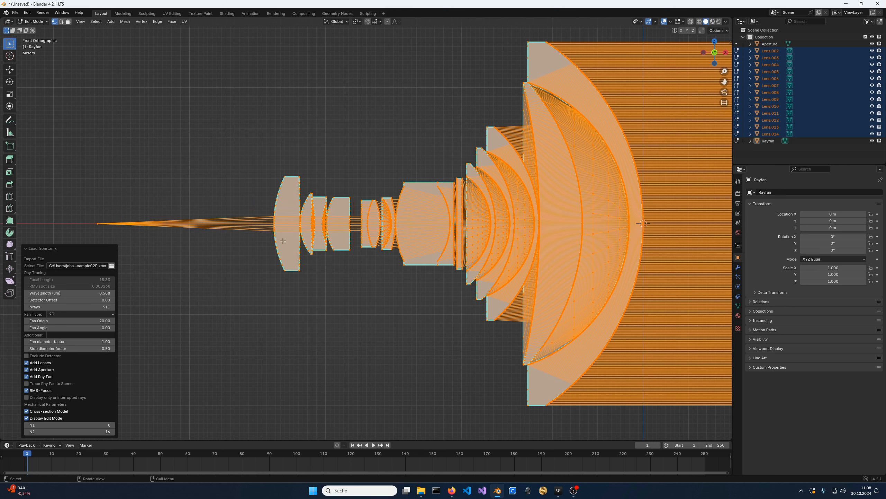
{"action": "scroll", "coordinate": [348, 203], "scroll_direction": "up", "scroll_amount": 2}
{"action": "middle_click_drag", "start_coordinate": [348, 203], "coordinate": [374, 167]}
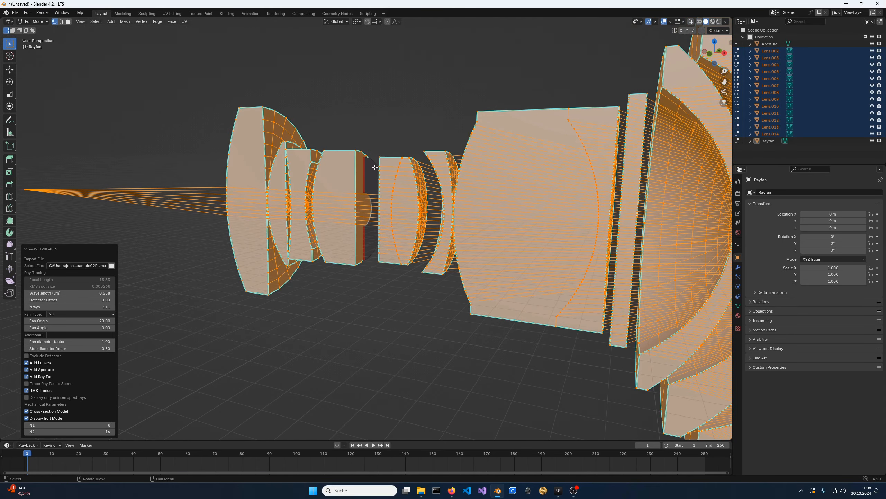
{"action": "scroll", "coordinate": [373, 105], "scroll_direction": "up", "scroll_amount": 2}
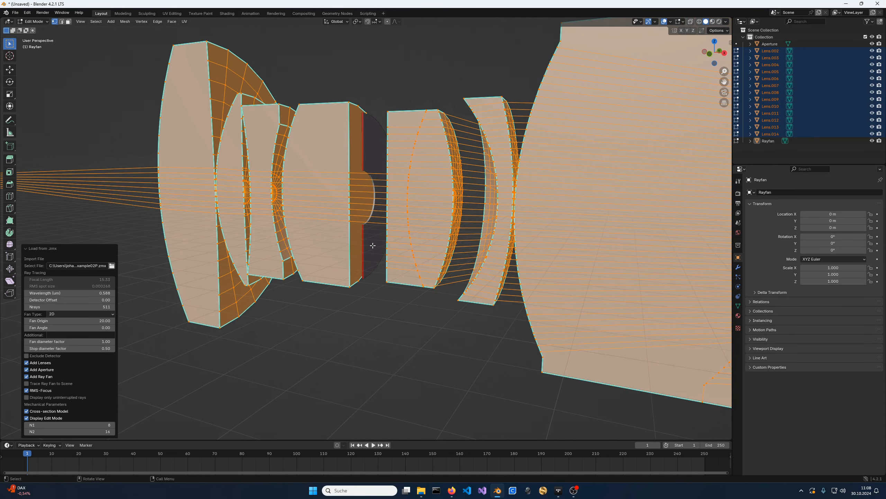
{"action": "left_click", "coordinate": [91, 349]}
{"action": "type", "text": "0.2"}
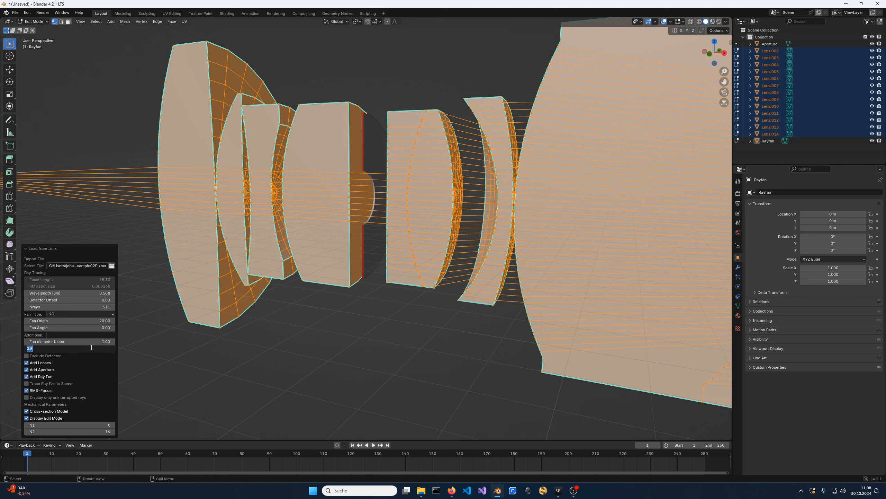
{"action": "key", "text": "Return"}
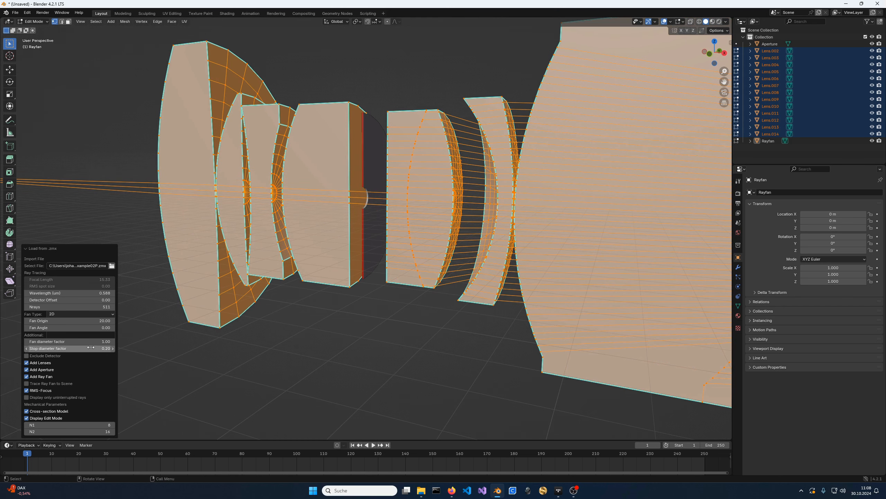
{"action": "left_click", "coordinate": [90, 347]}
{"action": "type", "text": "1"}
{"action": "key", "text": "Return"}
Set the Fan Angle to about 13.74 in front view and display only uninterrupted rays.
{"action": "scroll", "coordinate": [408, 262], "scroll_direction": "down", "scroll_amount": 2}
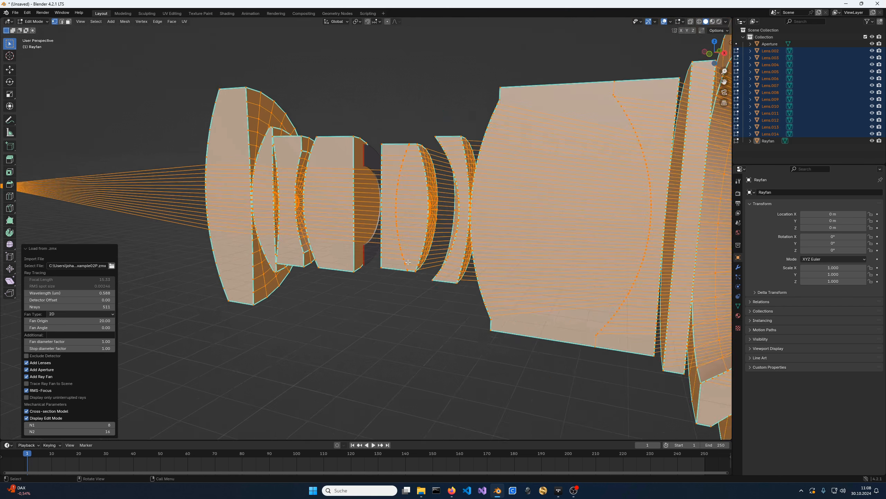
{"action": "scroll", "coordinate": [408, 261], "scroll_direction": "down", "scroll_amount": 5}
{"action": "key", "text": "KP_1"}
{"action": "scroll", "coordinate": [402, 266], "scroll_direction": "down", "scroll_amount": 3}
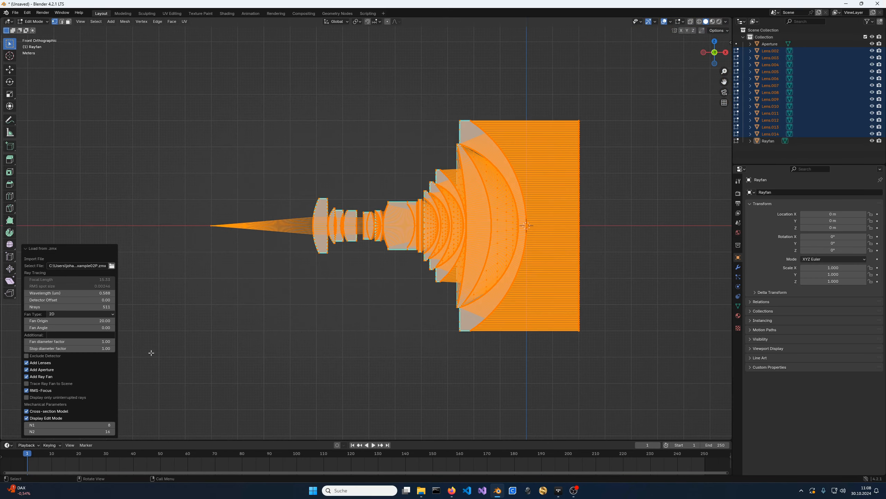
{"action": "left_click_drag", "start_coordinate": [88, 328], "coordinate": [252, 326]}
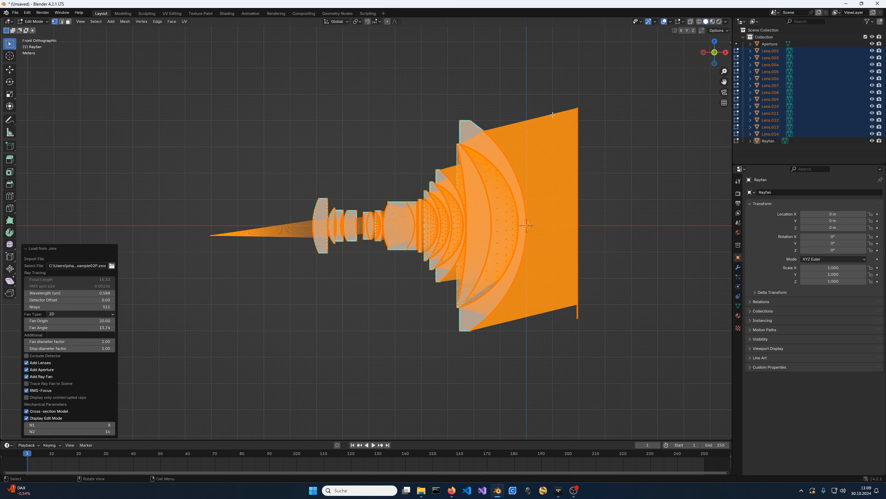
{"action": "left_click", "coordinate": [66, 397]}
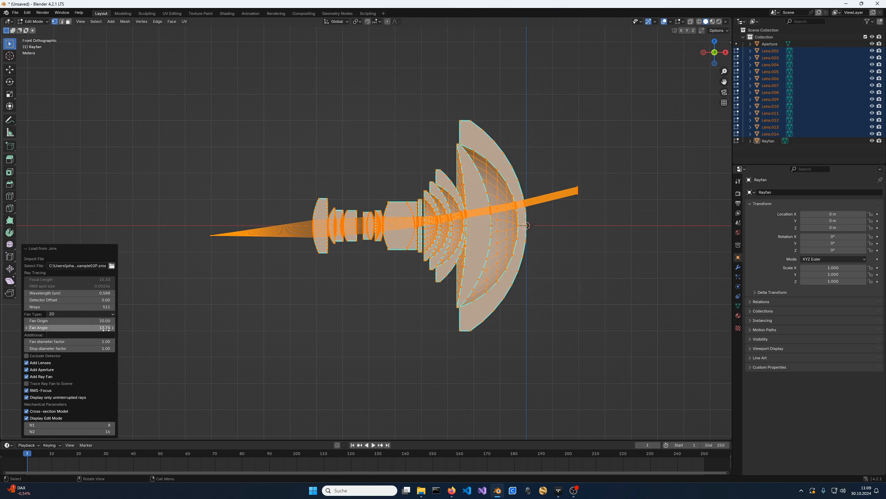
Set the Fan diameter factor to 2 and change the Fan Angle to about -28.71.
{"action": "left_click", "coordinate": [105, 342]}
{"action": "type", "text": "2"}
{"action": "key", "text": "Return"}
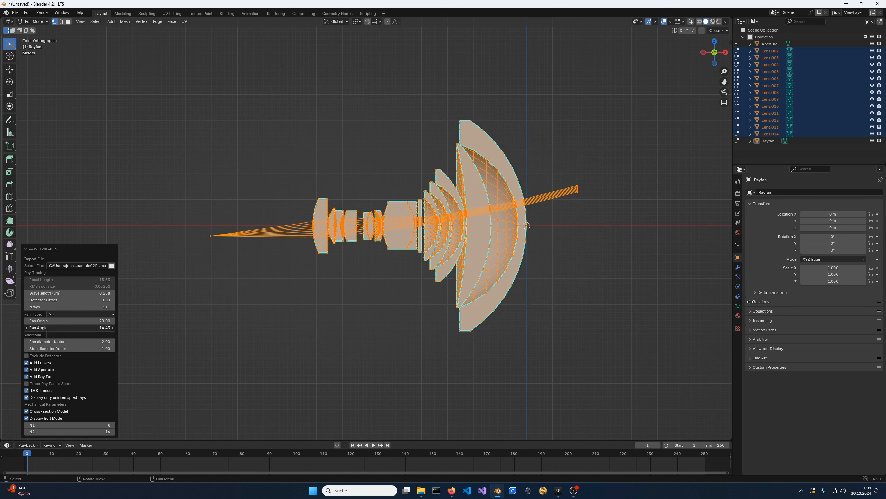
{"action": "left_click_drag", "start_coordinate": [749, 301], "coordinate": [300, 294]}
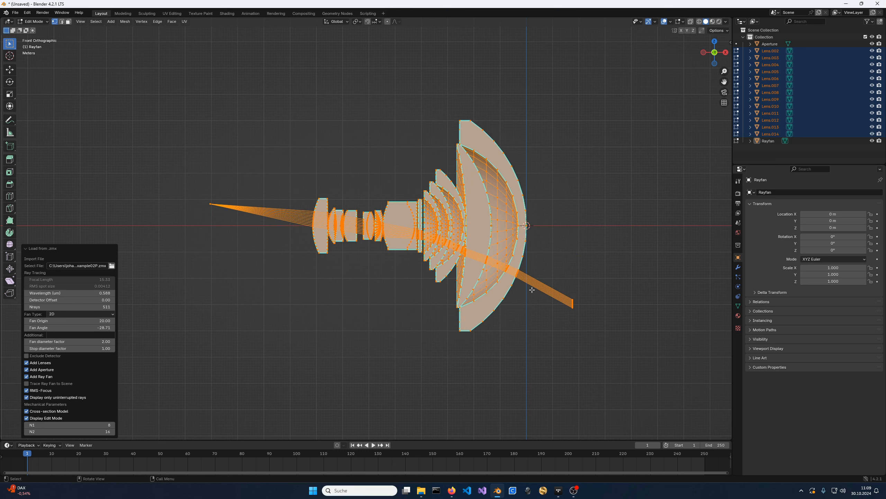